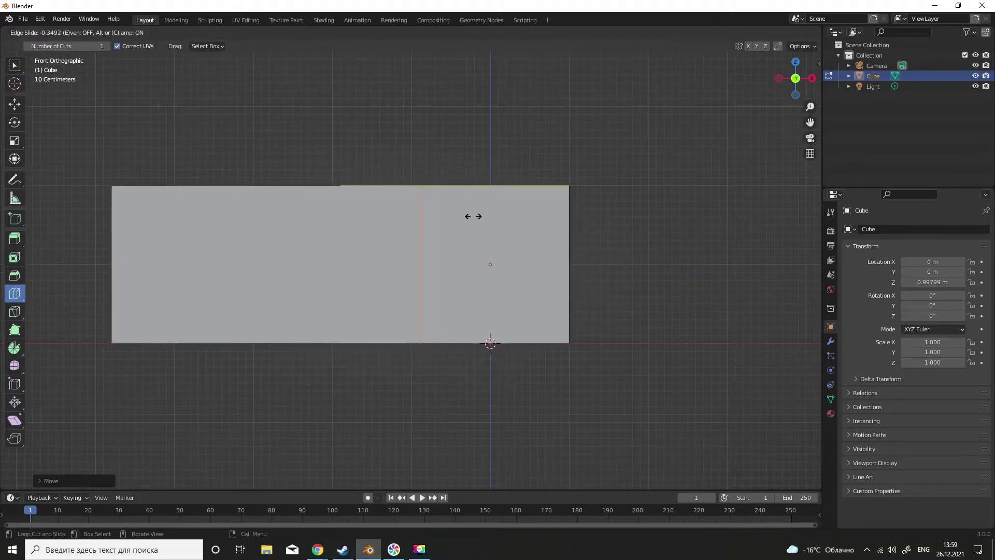
- Place the loop cut on the barrel block and view the stepped block in perspective
{"action": "left_click", "coordinate": [123, 303]}
{"action": "middle_click_drag", "start_coordinate": [577, 382], "coordinate": [406, 313]}
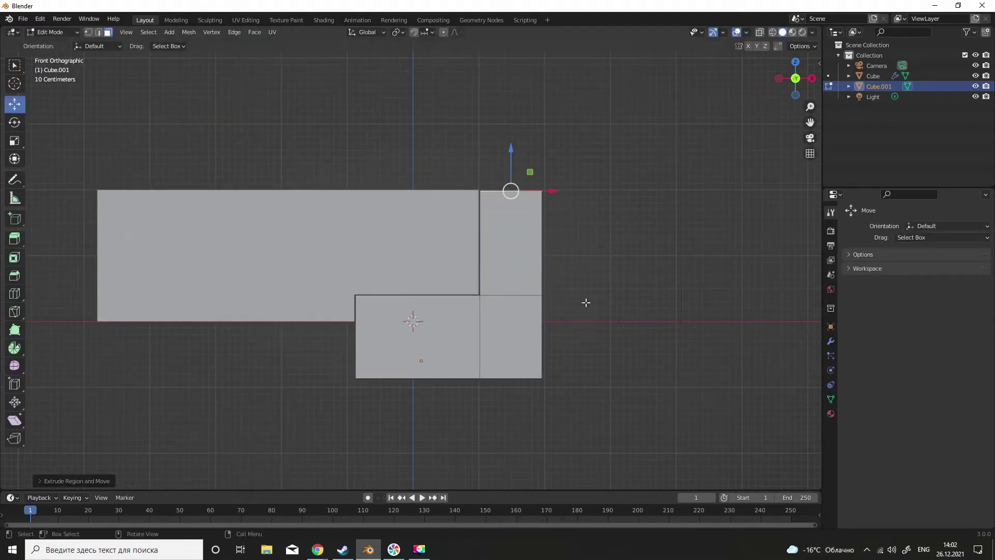
- Add a Mirror modifier to the frame block and move the grip faces downward
{"action": "middle_click_drag", "start_coordinate": [586, 302], "coordinate": [304, 373]}
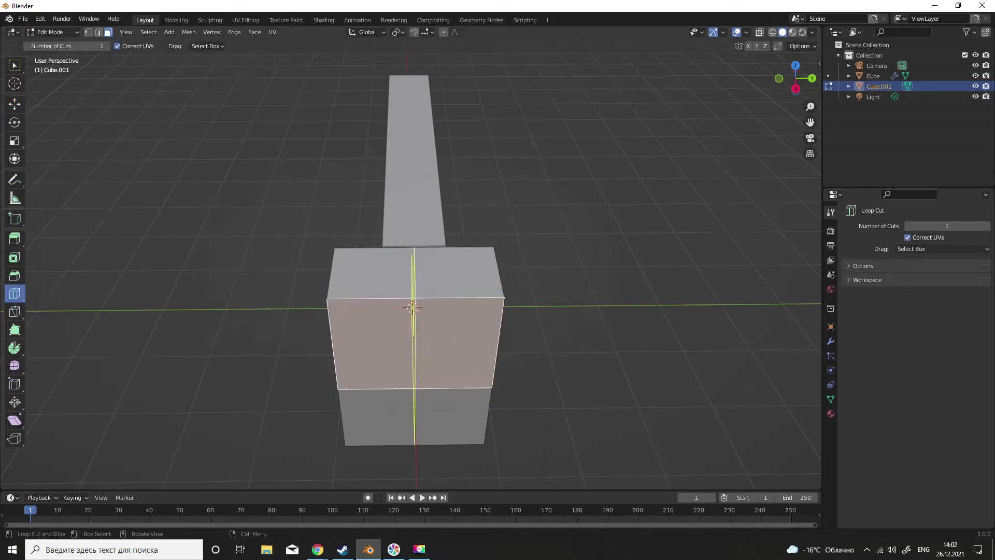
{"action": "left_click", "coordinate": [799, 356]}
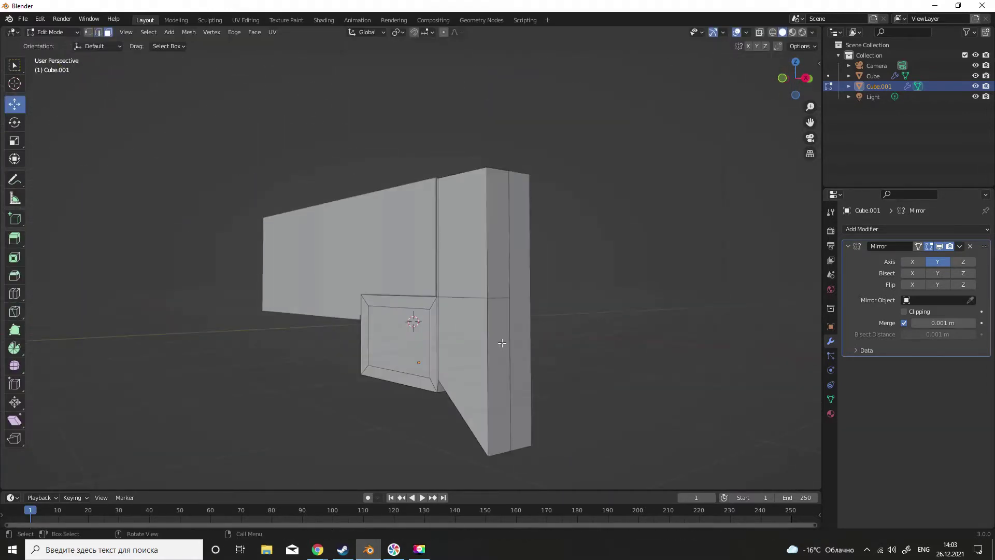
{"action": "middle_click_drag", "start_coordinate": [502, 344], "coordinate": [571, 408]}
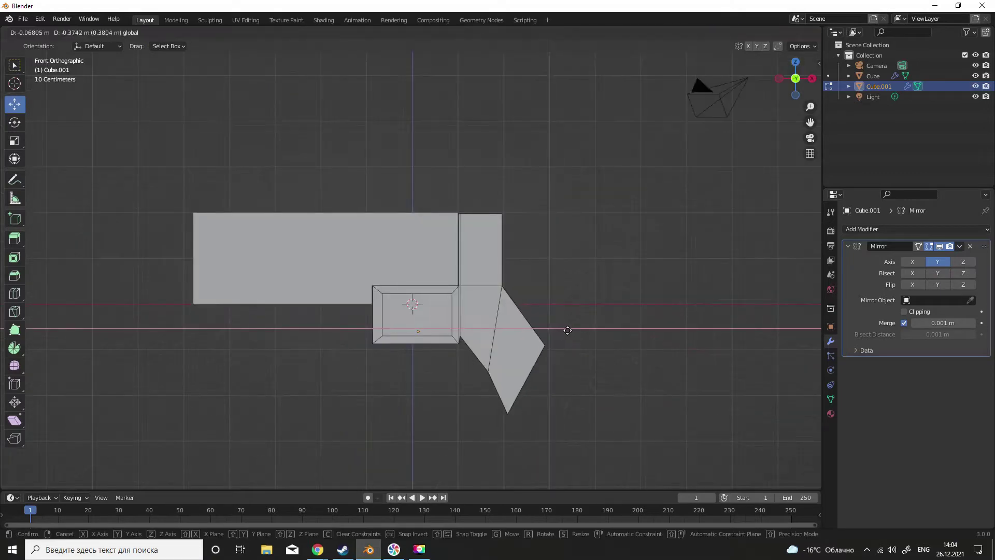
{"action": "left_click", "coordinate": [566, 330]}
{"action": "middle_click_drag", "start_coordinate": [566, 330], "coordinate": [508, 383]}
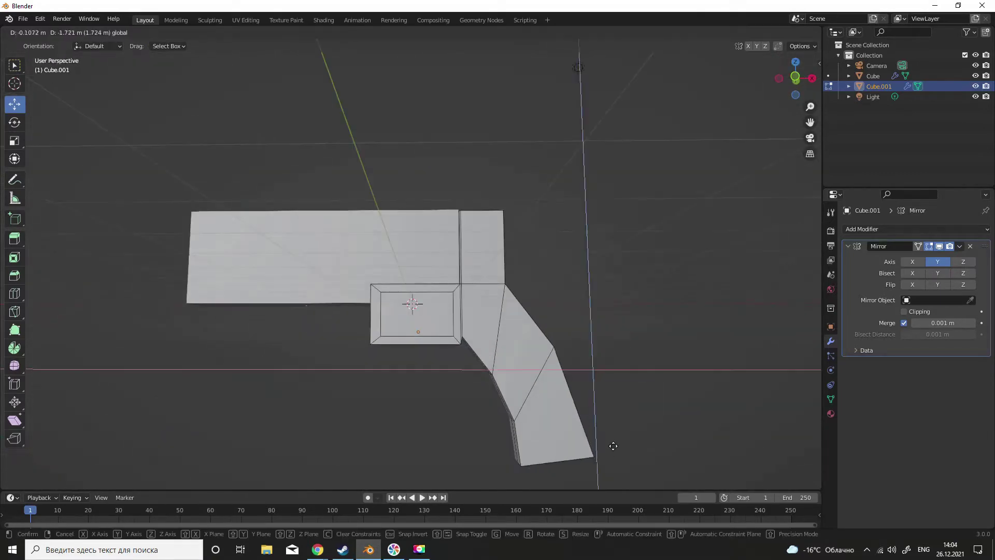
- Bevel the frame edge at the corner where the grip bends
{"action": "middle_click_drag", "start_coordinate": [567, 424], "coordinate": [498, 425]}
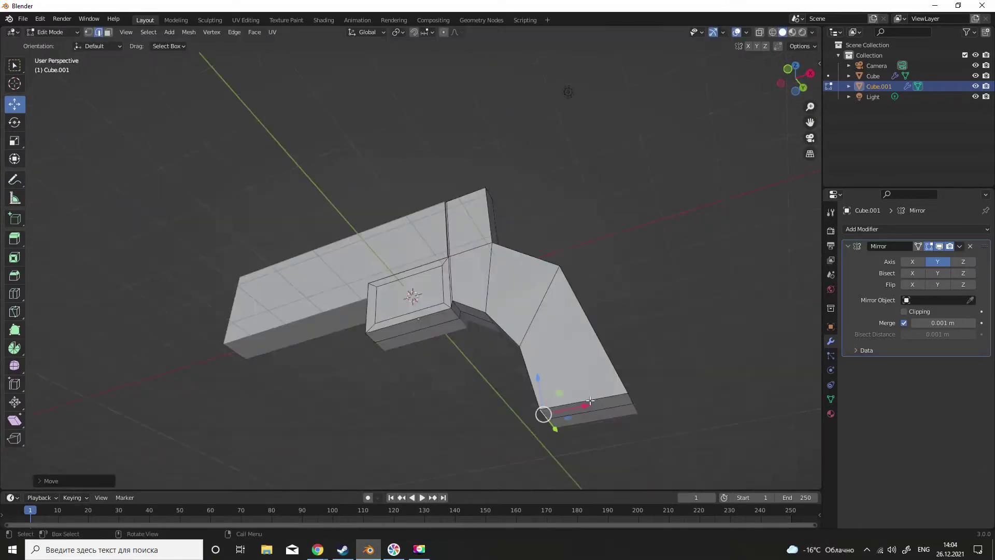
{"action": "scroll", "coordinate": [645, 412], "scroll_direction": "up", "scroll_amount": 3}
{"action": "scroll", "coordinate": [604, 282], "scroll_direction": "down", "scroll_amount": 2}
{"action": "mouse_move", "coordinate": [604, 282]}
{"action": "middle_mouse_down"}
{"action": "mouse_move", "coordinate": [498, 235]}
{"action": "mouse_move", "coordinate": [564, 311]}
{"action": "mouse_move", "coordinate": [500, 309]}
{"action": "middle_mouse_up"}
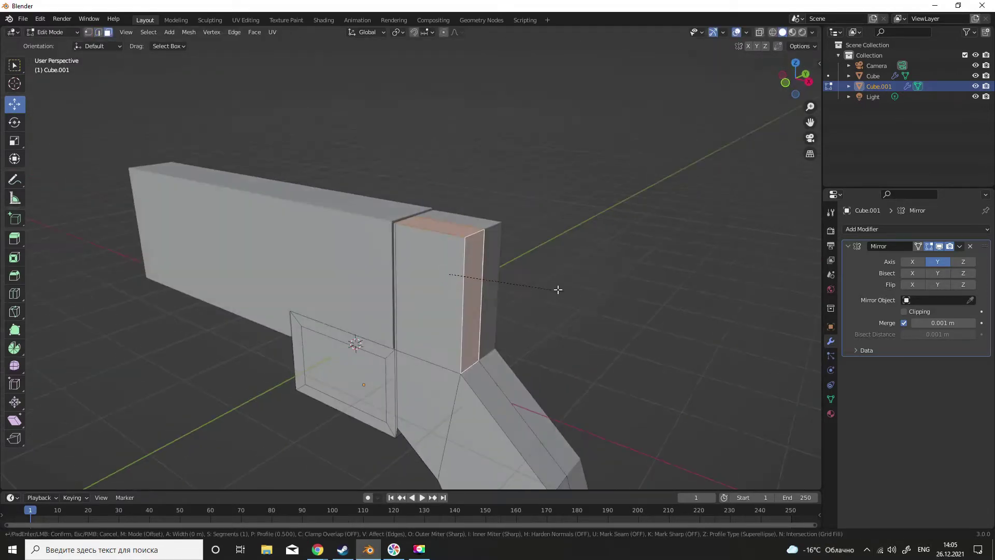
{"action": "left_click", "coordinate": [624, 318]}
{"action": "middle_click_drag", "start_coordinate": [624, 319], "coordinate": [462, 326]}
{"action": "scroll", "coordinate": [642, 310], "scroll_direction": "down", "scroll_amount": 2}
{"action": "middle_click_drag", "start_coordinate": [467, 372], "coordinate": [202, 329]}
- Knife-cut a new edge across the grip
{"action": "key", "text": "ctrl+r"}
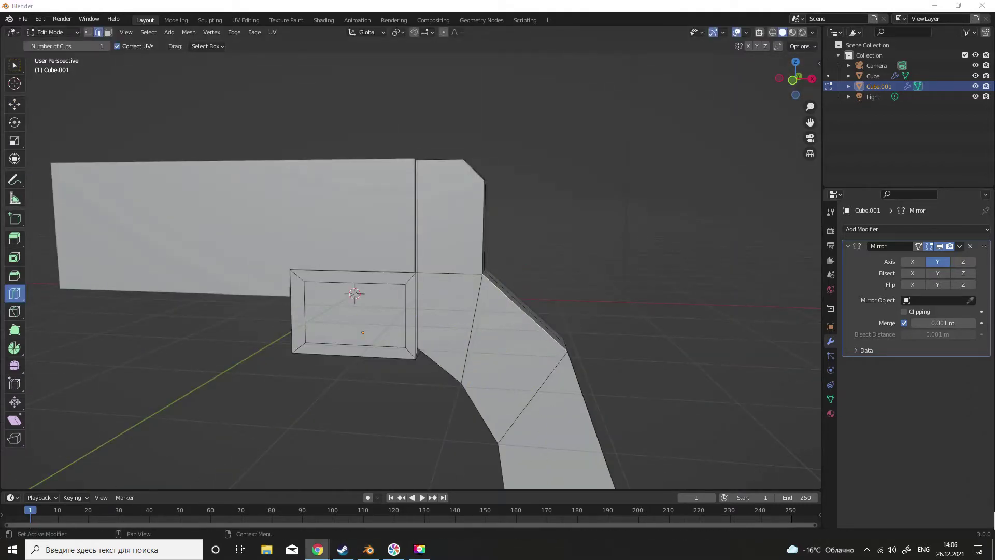
{"action": "key", "text": "k"}
{"action": "middle_click_drag", "start_coordinate": [569, 174], "coordinate": [411, 304]}
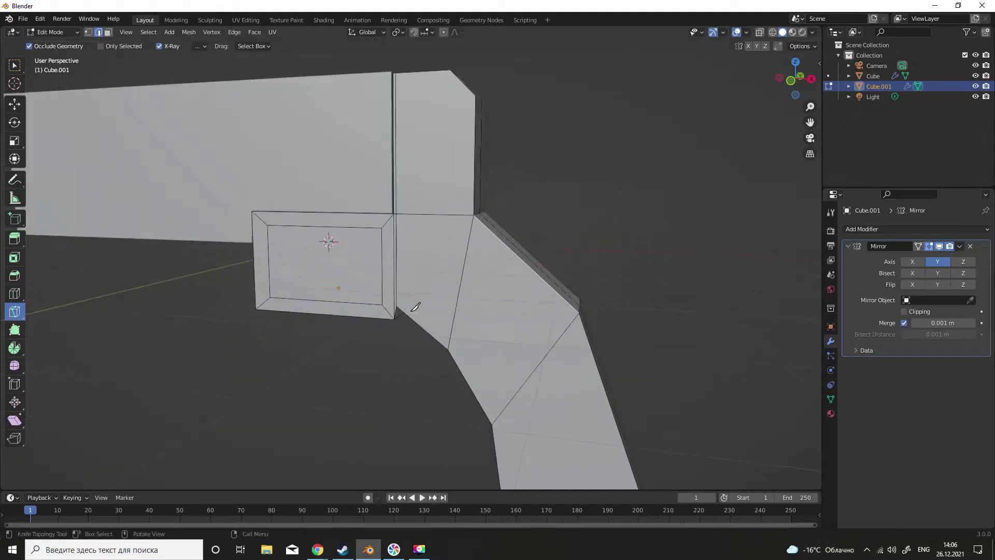
{"action": "left_click", "coordinate": [473, 255]}
{"action": "mouse_move", "coordinate": [473, 256]}
{"action": "middle_mouse_down"}
{"action": "mouse_move", "coordinate": [437, 255]}
{"action": "mouse_move", "coordinate": [487, 321]}
{"action": "mouse_move", "coordinate": [409, 327]}
{"action": "mouse_move", "coordinate": [496, 307]}
{"action": "mouse_move", "coordinate": [456, 378]}
{"action": "mouse_move", "coordinate": [451, 213]}
{"action": "middle_mouse_up"}
{"action": "key", "text": "Return"}
- Move the grip faces and edges to reshape the bent grip
{"action": "key", "text": "3"}
{"action": "key", "text": "g"}
{"action": "left_click", "coordinate": [497, 448]}
{"action": "mouse_move", "coordinate": [497, 449]}
{"action": "middle_mouse_down"}
{"action": "mouse_move", "coordinate": [471, 342]}
{"action": "mouse_move", "coordinate": [344, 274]}
{"action": "middle_mouse_up"}
{"action": "middle_click_drag", "start_coordinate": [292, 216], "coordinate": [362, 336]}
{"action": "key", "text": "g"}
{"action": "mouse_move", "coordinate": [427, 383]}
{"action": "middle_mouse_down"}
{"action": "mouse_move", "coordinate": [469, 363]}
{"action": "mouse_move", "coordinate": [464, 332]}
{"action": "mouse_move", "coordinate": [475, 379]}
{"action": "mouse_move", "coordinate": [465, 386]}
{"action": "middle_mouse_up"}
{"action": "key", "text": "g"}
{"action": "left_click_drag", "start_coordinate": [495, 314], "coordinate": [492, 311]}
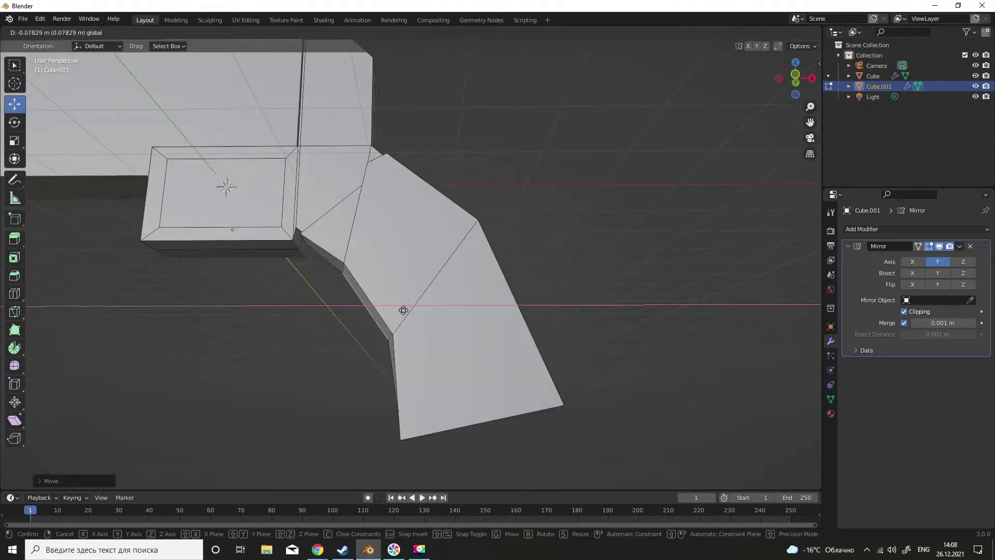
{"action": "mouse_move", "coordinate": [492, 311]}
{"action": "middle_mouse_down"}
{"action": "mouse_move", "coordinate": [356, 262]}
{"action": "mouse_move", "coordinate": [399, 256]}
{"action": "mouse_move", "coordinate": [410, 359]}
{"action": "mouse_move", "coordinate": [390, 275]}
{"action": "middle_mouse_up"}
- Move grip vertices along Z to shape the bottom of the grip in front view
{"action": "key", "text": "1"}
{"action": "key", "text": "g"}
{"action": "key", "text": "z"}
{"action": "left_click", "coordinate": [410, 359]}
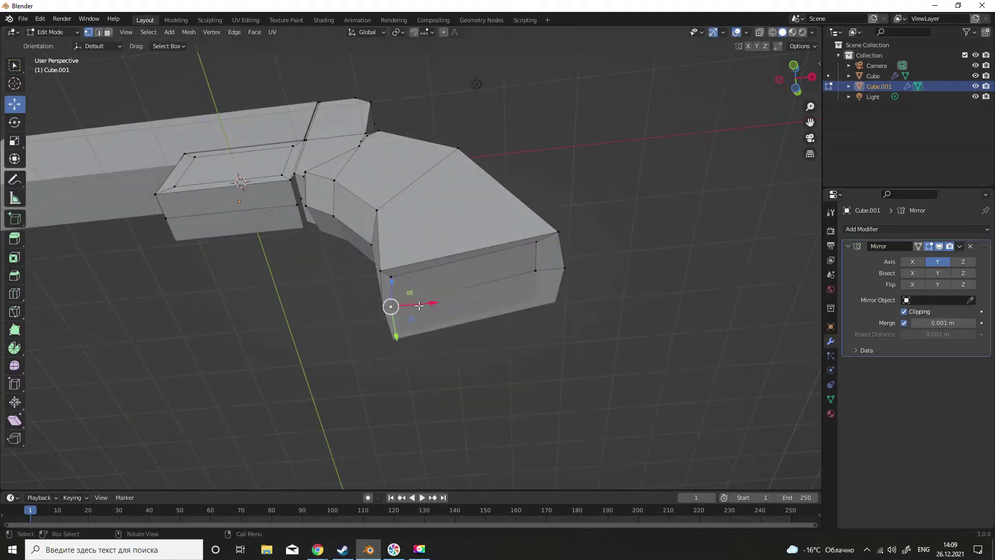
{"action": "key", "text": "KP_1"}
{"action": "scroll", "coordinate": [402, 424], "scroll_direction": "up", "scroll_amount": 3}
{"action": "scroll", "coordinate": [382, 431], "scroll_direction": "up", "scroll_amount": 3}
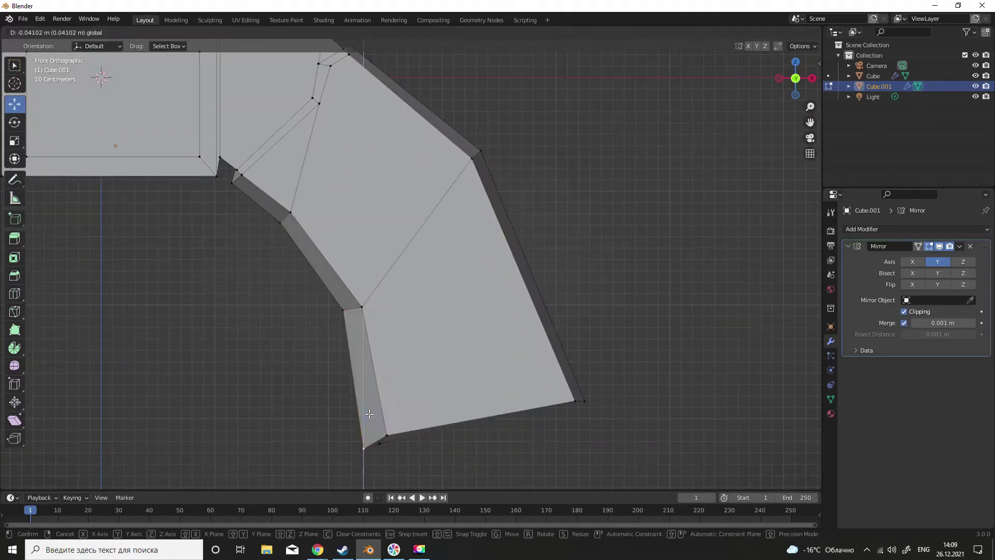
{"action": "left_click", "coordinate": [369, 413]}
{"action": "scroll", "coordinate": [422, 371], "scroll_direction": "down", "scroll_amount": 3}
{"action": "mouse_move", "coordinate": [421, 371]}
{"action": "middle_mouse_down"}
{"action": "mouse_move", "coordinate": [438, 348]}
{"action": "mouse_move", "coordinate": [375, 184]}
{"action": "middle_mouse_up"}
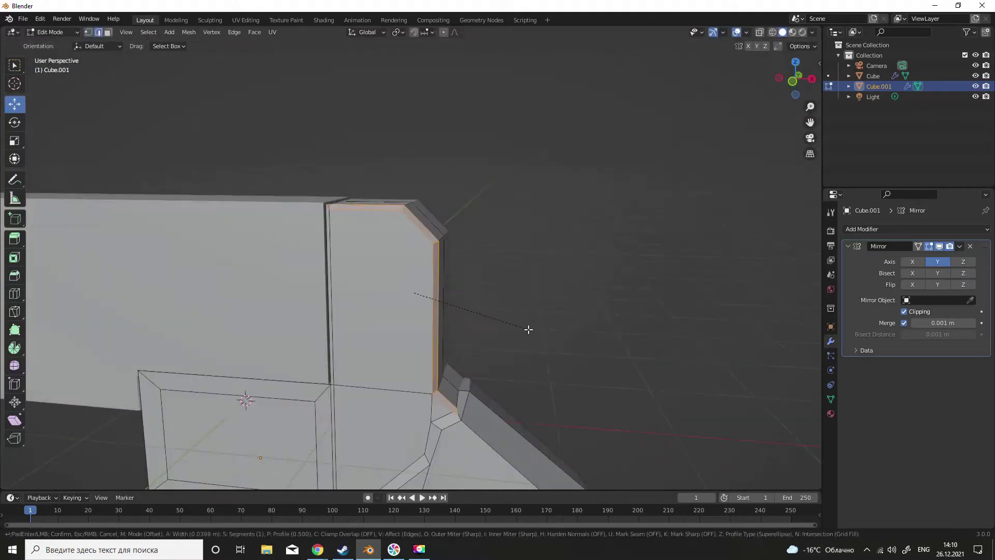
- Bevel the frame's top corner and hide the barrel to isolate the frame
{"action": "left_click", "coordinate": [528, 329]}
{"action": "key", "text": "Tab"}
{"action": "scroll", "coordinate": [528, 329], "scroll_direction": "down", "scroll_amount": 4}
{"action": "middle_click_drag", "start_coordinate": [527, 329], "coordinate": [593, 333]}
{"action": "key", "text": "Tab"}
{"action": "mouse_move", "coordinate": [429, 365]}
{"action": "middle_mouse_down"}
{"action": "mouse_move", "coordinate": [400, 373]}
{"action": "mouse_move", "coordinate": [465, 372]}
{"action": "mouse_move", "coordinate": [355, 366]}
{"action": "middle_mouse_up"}
{"action": "scroll", "coordinate": [400, 373], "scroll_direction": "up", "scroll_amount": 3}
{"action": "key", "text": "Tab"}
{"action": "scroll", "coordinate": [356, 367], "scroll_direction": "up", "scroll_amount": 3}
{"action": "middle_click_drag", "start_coordinate": [445, 321], "coordinate": [595, 293]}
- Loop-cut the top of the rear column and move its edge to level the column
{"action": "key", "text": "Tab"}
{"action": "left_click", "coordinate": [15, 293]}
{"action": "left_click", "coordinate": [14, 104]}
{"action": "middle_click_drag", "start_coordinate": [363, 260], "coordinate": [439, 215]}
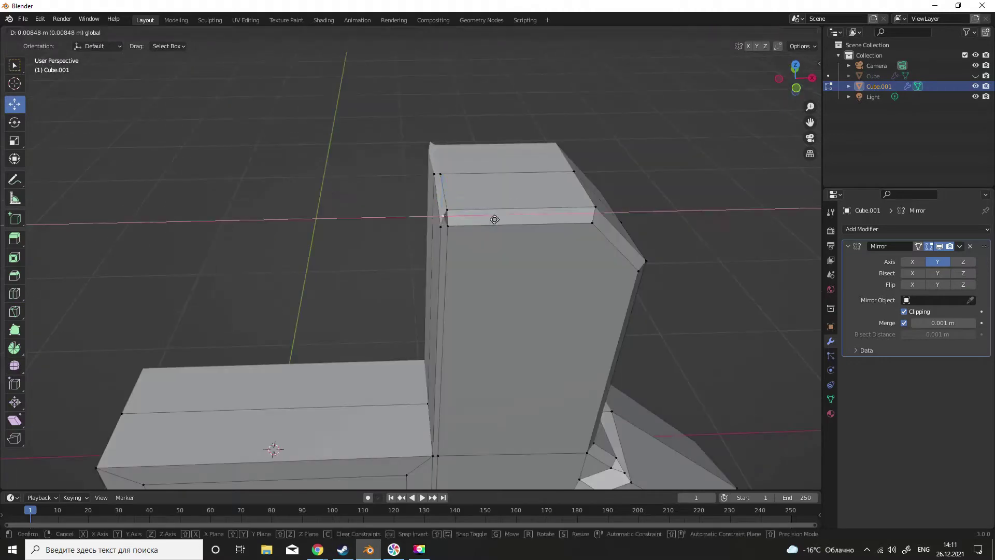
{"action": "key", "text": "KP_3"}
{"action": "scroll", "coordinate": [208, 241], "scroll_direction": "up", "scroll_amount": 3}
{"action": "key", "text": "g"}
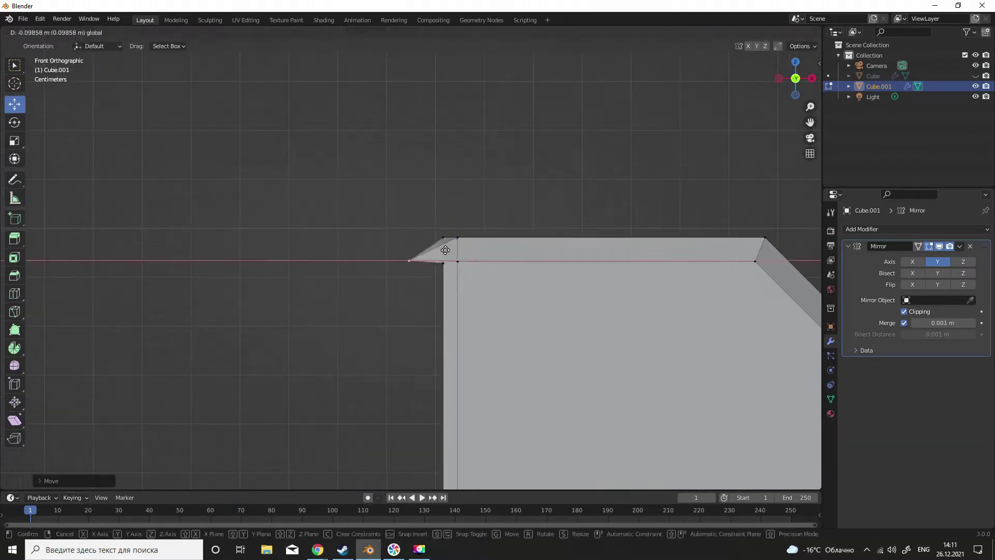
{"action": "key", "text": "Escape"}
{"action": "middle_click_drag", "start_coordinate": [491, 262], "coordinate": [485, 263]}
{"action": "key", "text": "Tab"}
{"action": "scroll", "coordinate": [485, 263], "scroll_direction": "down", "scroll_amount": 3}
{"action": "key", "text": "Tab"}
{"action": "key", "text": "Tab"}
{"action": "mouse_move", "coordinate": [347, 303]}
{"action": "middle_mouse_down"}
{"action": "mouse_move", "coordinate": [567, 292]}
{"action": "mouse_move", "coordinate": [461, 325]}
{"action": "middle_mouse_up"}
{"action": "scroll", "coordinate": [458, 323], "scroll_direction": "up", "scroll_amount": 3}
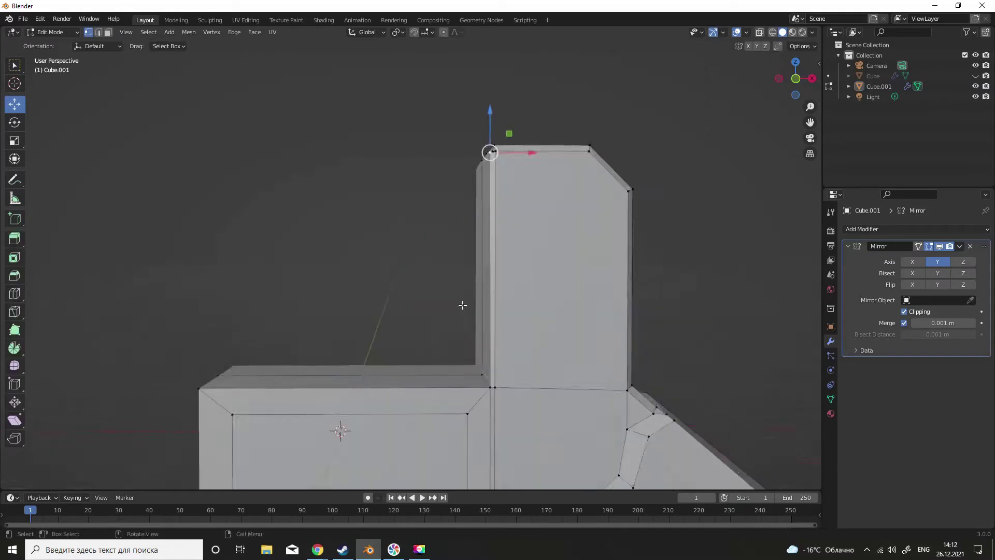
- Knife-cut a strip on the column's front face and extrude it outward twice
{"action": "key", "text": "3"}
{"action": "left_click", "coordinate": [518, 270]}
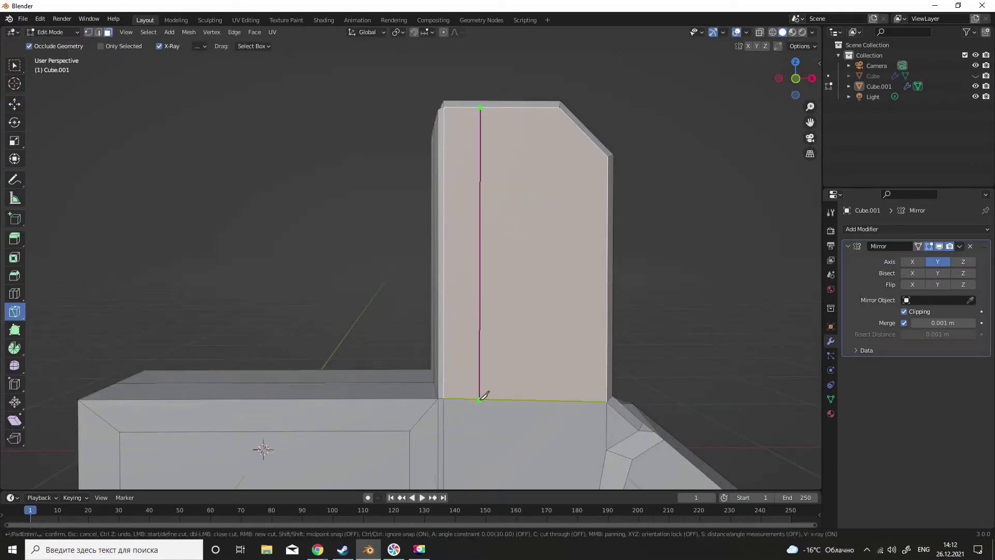
{"action": "scroll", "coordinate": [514, 155], "scroll_direction": "down", "scroll_amount": 3}
{"action": "scroll", "coordinate": [513, 155], "scroll_direction": "up", "scroll_amount": 2}
{"action": "left_click", "coordinate": [438, 180]}
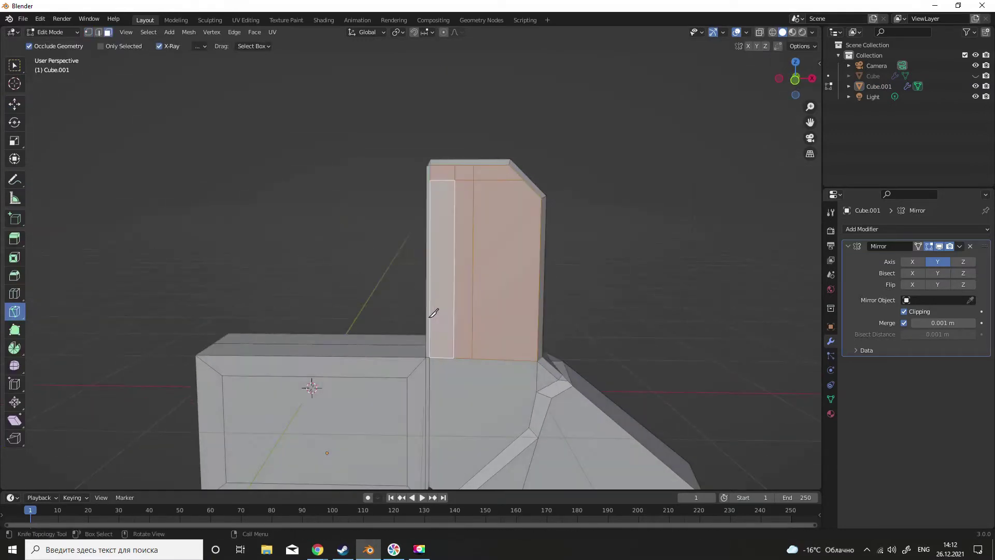
{"action": "key", "text": "Return"}
{"action": "key", "text": "e"}
{"action": "middle_click_drag", "start_coordinate": [229, 191], "coordinate": [362, 290]}
{"action": "key", "text": "e"}
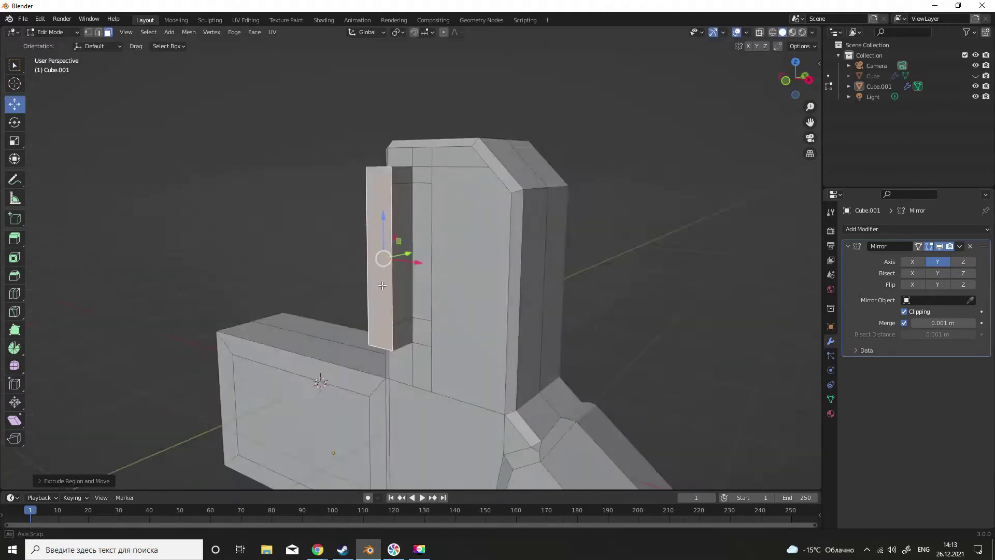
{"action": "left_click", "coordinate": [429, 308]}
{"action": "middle_click_drag", "start_coordinate": [429, 309], "coordinate": [435, 338]}
{"action": "key", "text": "e"}
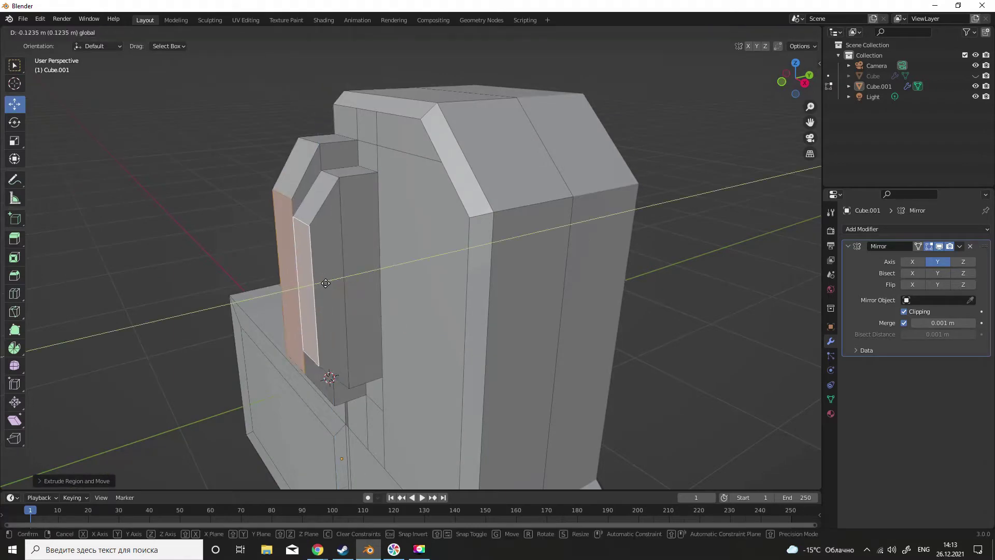
{"action": "left_click", "coordinate": [326, 283]}
{"action": "middle_click_drag", "start_coordinate": [326, 283], "coordinate": [380, 312]}
{"action": "mouse_move", "coordinate": [341, 230]}
{"action": "middle_mouse_down"}
{"action": "mouse_move", "coordinate": [604, 307]}
{"action": "mouse_move", "coordinate": [315, 321]}
{"action": "mouse_move", "coordinate": [471, 310]}
{"action": "mouse_move", "coordinate": [16, 297]}
{"action": "middle_mouse_up"}
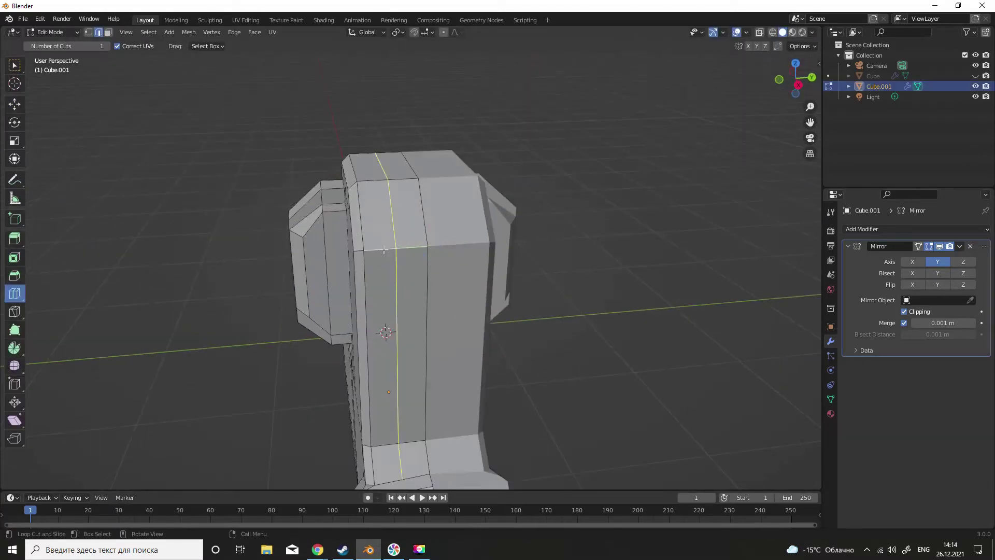
- Select the edge loop around the trigger guard opening
{"action": "key", "text": "Tab"}
{"action": "mouse_move", "coordinate": [396, 237]}
{"action": "middle_mouse_down"}
{"action": "mouse_move", "coordinate": [426, 260]}
{"action": "mouse_move", "coordinate": [705, 282]}
{"action": "mouse_move", "coordinate": [225, 319]}
{"action": "middle_mouse_up"}
{"action": "right_click", "coordinate": [426, 260]}
{"action": "key", "text": "Tab"}
{"action": "mouse_move", "coordinate": [284, 247]}
{"action": "middle_mouse_down"}
{"action": "mouse_move", "coordinate": [413, 390]}
{"action": "mouse_move", "coordinate": [660, 336]}
{"action": "mouse_move", "coordinate": [353, 431]}
{"action": "mouse_move", "coordinate": [322, 387]}
{"action": "mouse_move", "coordinate": [418, 358]}
{"action": "mouse_move", "coordinate": [275, 398]}
{"action": "mouse_move", "coordinate": [310, 415]}
{"action": "mouse_move", "coordinate": [348, 456]}
{"action": "mouse_move", "coordinate": [307, 390]}
{"action": "mouse_move", "coordinate": [382, 416]}
{"action": "mouse_move", "coordinate": [271, 349]}
{"action": "mouse_move", "coordinate": [385, 404]}
{"action": "mouse_move", "coordinate": [398, 363]}
{"action": "mouse_move", "coordinate": [309, 413]}
{"action": "mouse_move", "coordinate": [290, 355]}
{"action": "mouse_move", "coordinate": [363, 389]}
{"action": "mouse_move", "coordinate": [466, 414]}
{"action": "mouse_move", "coordinate": [533, 383]}
{"action": "mouse_move", "coordinate": [498, 404]}
{"action": "mouse_move", "coordinate": [454, 359]}
{"action": "middle_mouse_up"}
{"action": "key", "text": "1"}
{"action": "key", "text": "alt+a"}
{"action": "key", "text": "2"}
{"action": "left_click", "coordinate": [306, 391], "text": "alt"}
{"action": "scroll", "coordinate": [306, 390], "scroll_direction": "down", "scroll_amount": 3}
{"action": "scroll", "coordinate": [399, 362], "scroll_direction": "up", "scroll_amount": 4}
- Poke the lower grip faces using the Face context menu
{"action": "key", "text": "Tab"}
{"action": "scroll", "coordinate": [499, 424], "scroll_direction": "down", "scroll_amount": 6}
{"action": "scroll", "coordinate": [499, 423], "scroll_direction": "up", "scroll_amount": 5}
{"action": "key", "text": "Tab"}
{"action": "key", "text": "3"}
{"action": "left_click", "coordinate": [484, 411]}
{"action": "right_click", "coordinate": [455, 360]}
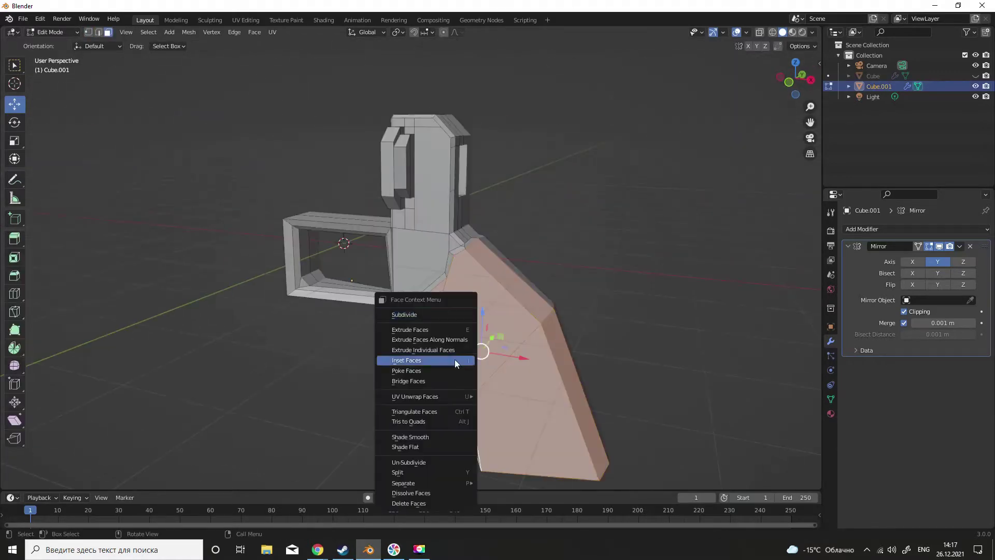
{"action": "left_click", "coordinate": [477, 392]}
{"action": "scroll", "coordinate": [426, 328], "scroll_direction": "up", "scroll_amount": 3}
{"action": "scroll", "coordinate": [284, 411], "scroll_direction": "down", "scroll_amount": 3}
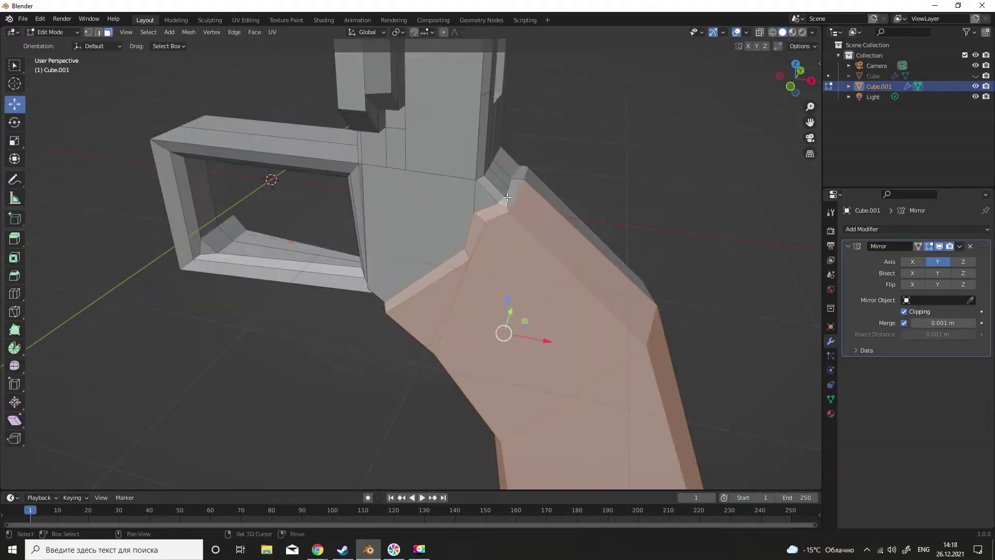
{"action": "key", "text": "Tab"}
{"action": "scroll", "coordinate": [513, 318], "scroll_direction": "down", "scroll_amount": 3}
{"action": "scroll", "coordinate": [566, 306], "scroll_direction": "down", "scroll_amount": 2}
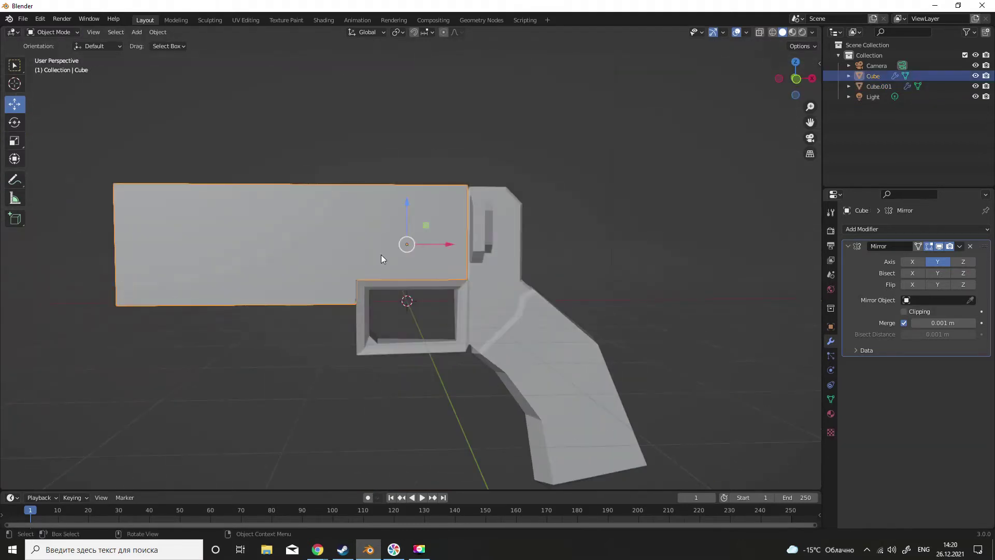
- Select a barrel face and add a loop cut to the barrel
{"action": "scroll", "coordinate": [365, 276], "scroll_direction": "up", "scroll_amount": 5}
{"action": "key", "text": "Tab"}
{"action": "left_click", "coordinate": [365, 276]}
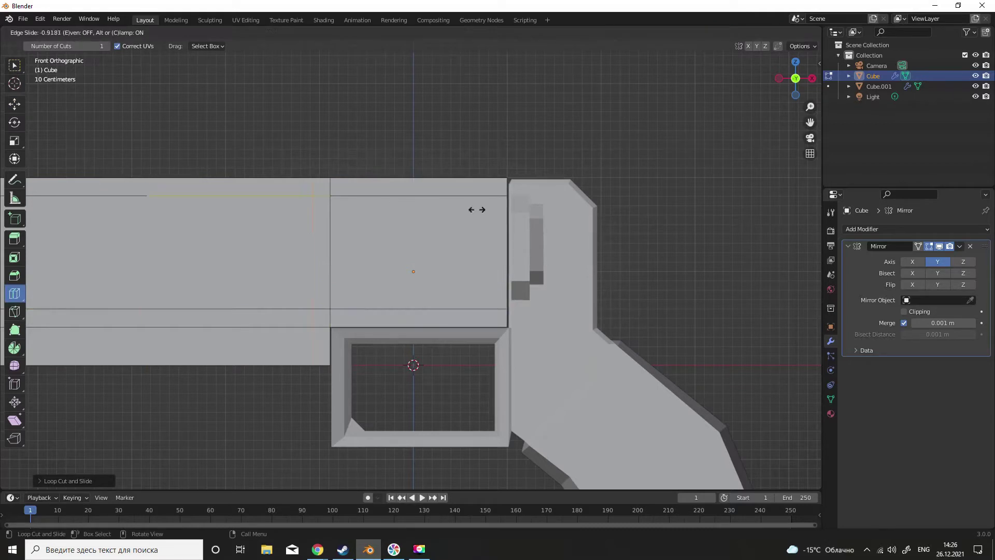
{"action": "left_click", "coordinate": [466, 199]}
{"action": "scroll", "coordinate": [658, 211], "scroll_direction": "down", "scroll_amount": 3}
{"action": "middle_click_drag", "start_coordinate": [658, 211], "coordinate": [595, 197]}
- Add a new cube for the cylinder block and scale it in front view
{"action": "left_click", "coordinate": [169, 32]}
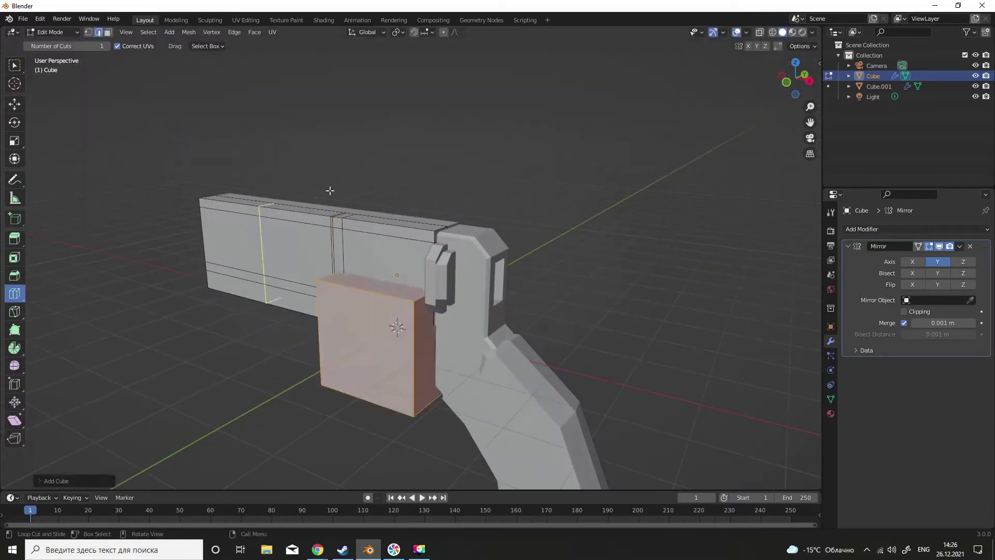
{"action": "left_click", "coordinate": [189, 32]}
{"action": "left_click", "coordinate": [233, 56]}
{"action": "key", "text": "KP_1"}
{"action": "scroll", "coordinate": [335, 260], "scroll_direction": "up", "scroll_amount": 3}
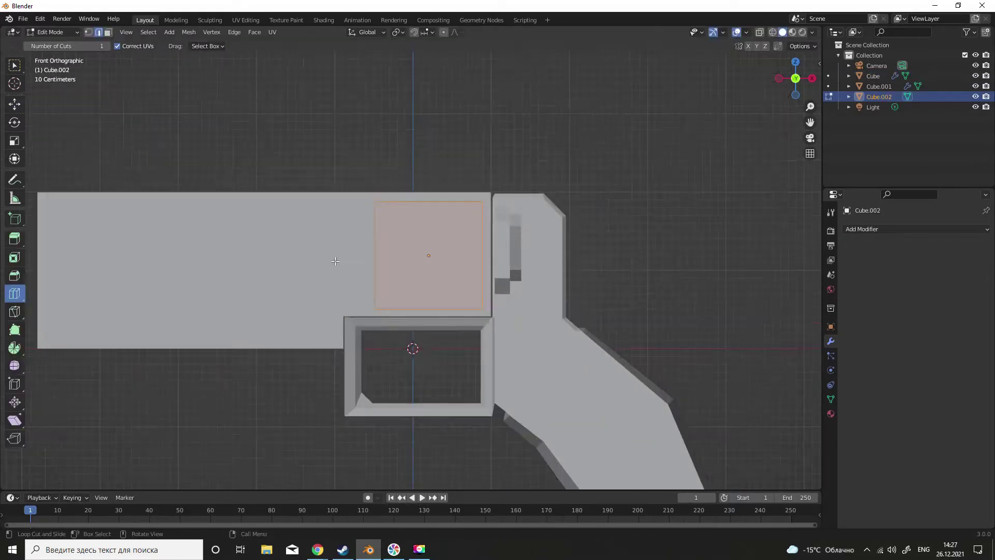
{"action": "middle_click_drag", "start_coordinate": [335, 261], "coordinate": [331, 218]}
{"action": "key", "text": "KP_1"}
{"action": "scroll", "coordinate": [325, 204], "scroll_direction": "up", "scroll_amount": 2}
{"action": "key", "text": "s"}
{"action": "left_click", "coordinate": [431, 223]}
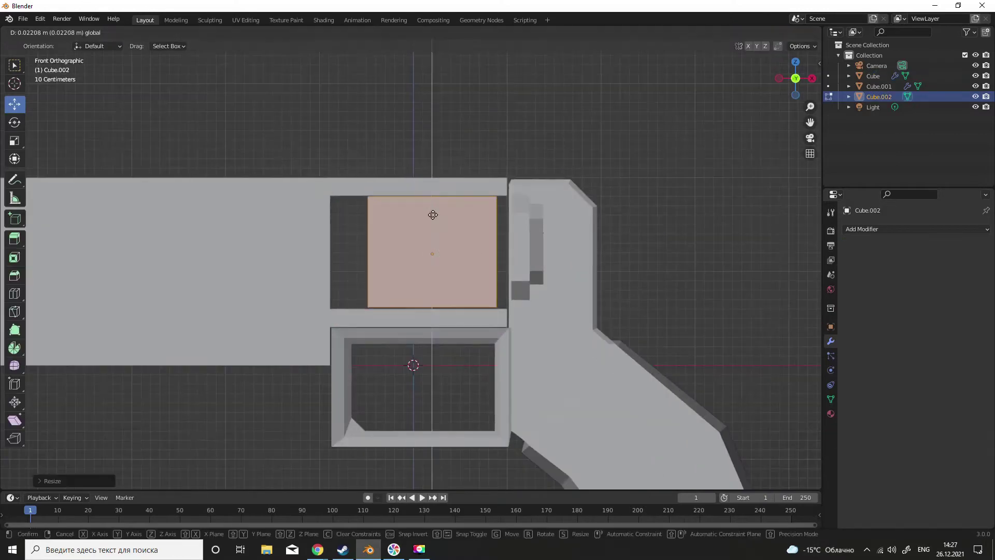
{"action": "scroll", "coordinate": [449, 255], "scroll_direction": "down", "scroll_amount": 3}
- Hide the barrel and give the cylinder block a Y-axis Mirror modifier
{"action": "middle_click_drag", "start_coordinate": [583, 291], "coordinate": [614, 210]}
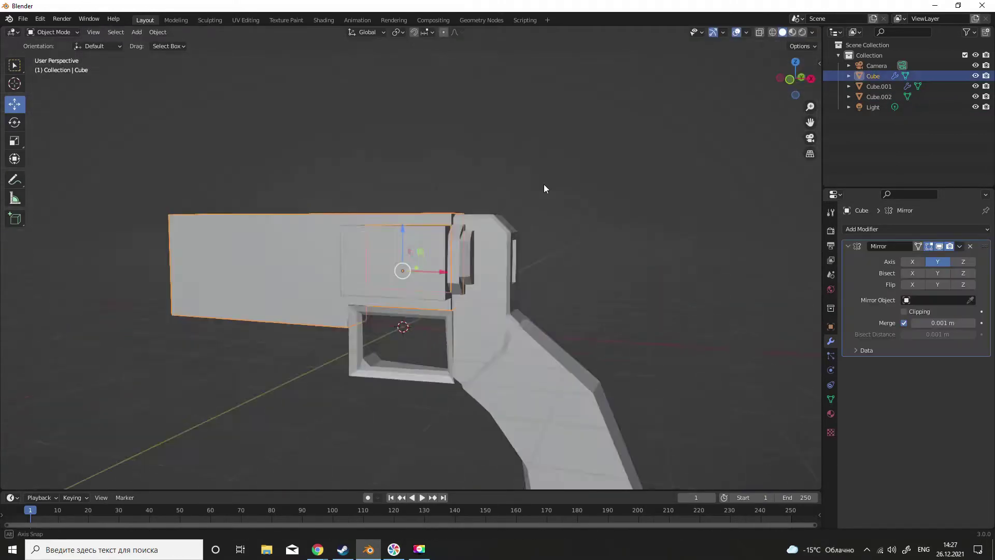
{"action": "key", "text": "KP_3"}
{"action": "middle_click_drag", "start_coordinate": [466, 321], "coordinate": [454, 262]}
{"action": "key", "text": "2"}
{"action": "key", "text": "3"}
{"action": "left_click", "coordinate": [909, 229]}
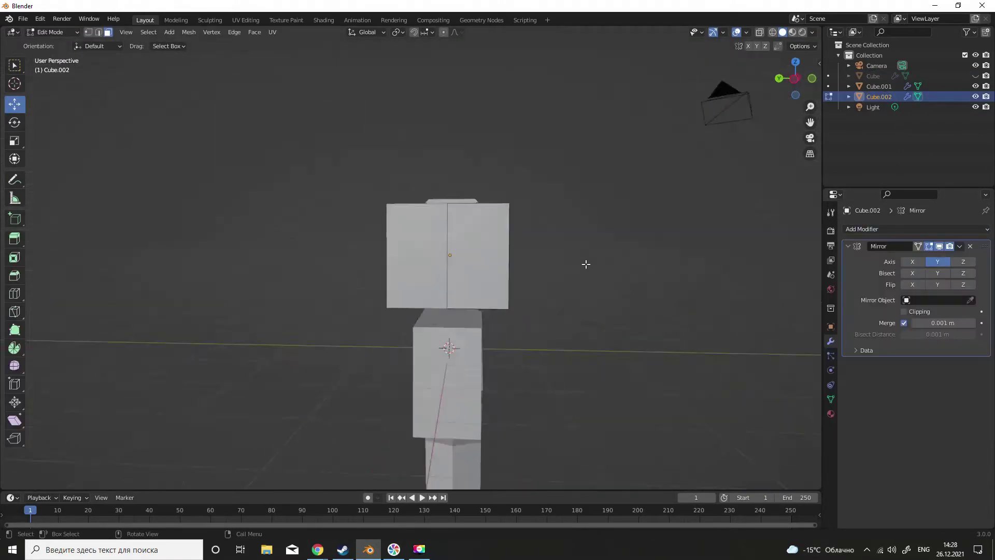
{"action": "left_click", "coordinate": [912, 261]}
{"action": "left_click", "coordinate": [937, 262]}
- Delete the selected frame faces with X > Faces, then return to Object Mode
{"action": "key", "text": "KP_3"}
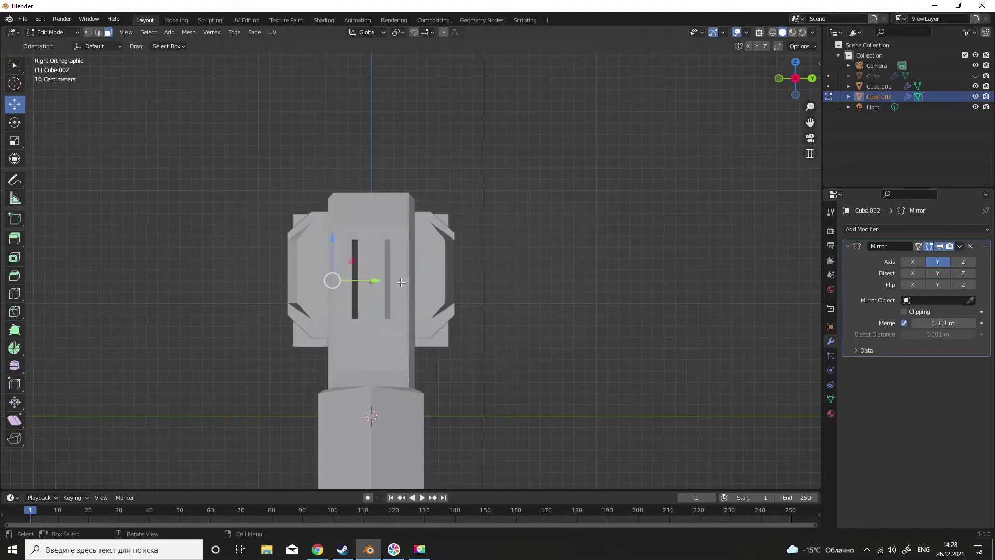
{"action": "middle_click_drag", "start_coordinate": [402, 281], "coordinate": [519, 278]}
{"action": "key", "text": "ctrl+KP_3"}
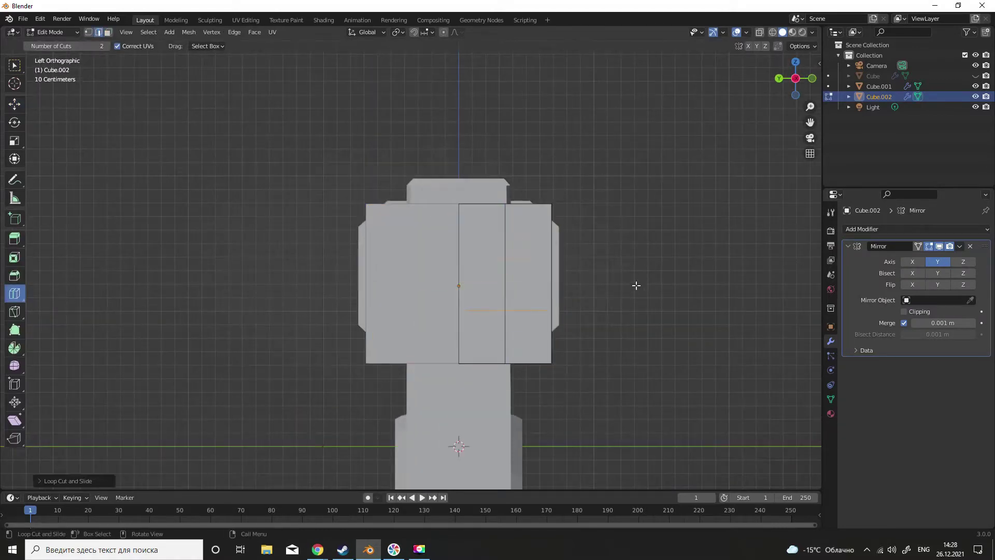
{"action": "middle_click_drag", "start_coordinate": [693, 337], "coordinate": [557, 313]}
{"action": "key", "text": "x"}
{"action": "mouse_move", "coordinate": [504, 249]}
{"action": "middle_mouse_down"}
{"action": "mouse_move", "coordinate": [585, 351]}
{"action": "mouse_move", "coordinate": [401, 243]}
{"action": "mouse_move", "coordinate": [493, 214]}
{"action": "middle_mouse_up"}
{"action": "key", "text": "Escape"}
{"action": "key", "text": "x"}
{"action": "left_click", "coordinate": [586, 352]}
{"action": "key", "text": "KP_1"}
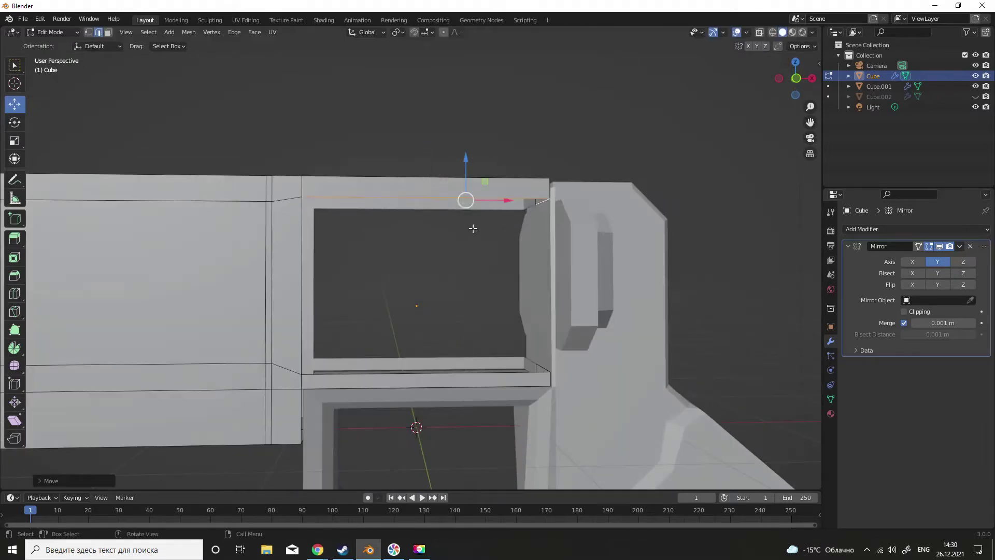
- Select the revolver's main body and lower its top face along Z
{"action": "key", "text": "Tab"}
{"action": "left_click", "coordinate": [434, 284]}
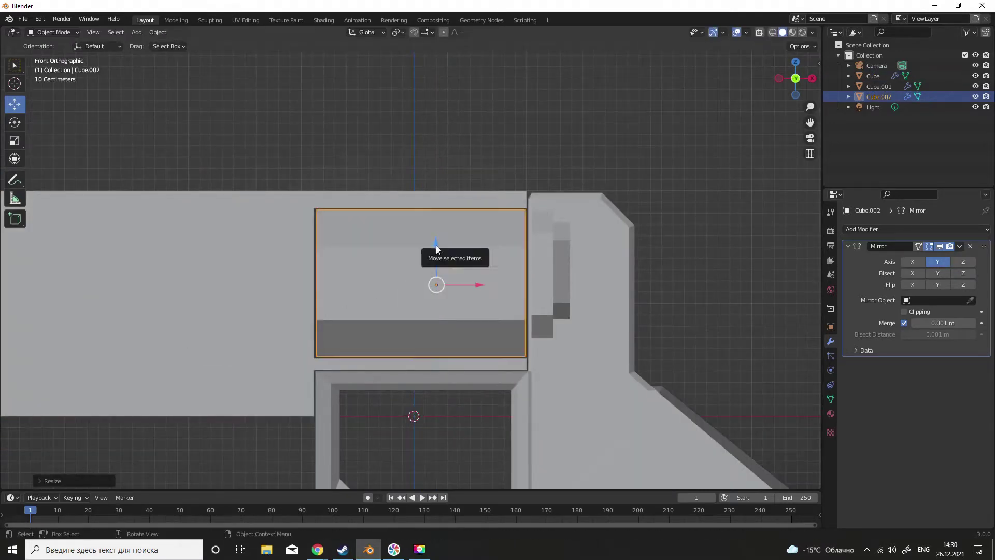
{"action": "middle_click_drag", "start_coordinate": [436, 245], "coordinate": [479, 325]}
{"action": "mouse_move", "coordinate": [379, 280]}
{"action": "middle_mouse_down"}
{"action": "mouse_move", "coordinate": [448, 298]}
{"action": "mouse_move", "coordinate": [317, 315]}
{"action": "mouse_move", "coordinate": [411, 235]}
{"action": "mouse_move", "coordinate": [386, 206]}
{"action": "middle_mouse_up"}
{"action": "left_click", "coordinate": [387, 210]}
{"action": "key", "text": "Tab"}
{"action": "key", "text": "KP_1"}
{"action": "mouse_move", "coordinate": [363, 311]}
{"action": "middle_mouse_down"}
{"action": "mouse_move", "coordinate": [331, 415]}
{"action": "mouse_move", "coordinate": [374, 384]}
{"action": "mouse_move", "coordinate": [358, 308]}
{"action": "mouse_move", "coordinate": [451, 353]}
{"action": "mouse_move", "coordinate": [363, 336]}
{"action": "middle_mouse_up"}
{"action": "key", "text": "g"}
{"action": "key", "text": "z"}
{"action": "left_click", "coordinate": [332, 444]}
- Extrude the top face, scale it into a narrower raised strip and shift it sideways
{"action": "scroll", "coordinate": [331, 444], "scroll_direction": "down", "scroll_amount": 5}
{"action": "scroll", "coordinate": [374, 383], "scroll_direction": "up", "scroll_amount": 8}
{"action": "key", "text": "e"}
{"action": "key", "text": "s"}
{"action": "left_click", "coordinate": [476, 380]}
{"action": "key", "text": "KP_1"}
{"action": "scroll", "coordinate": [238, 257], "scroll_direction": "up", "scroll_amount": 3}
{"action": "left_click", "coordinate": [281, 298]}
- Divide the raised top strip into small ridges with several loop cuts
{"action": "mouse_move", "coordinate": [281, 297]}
{"action": "middle_mouse_down"}
{"action": "mouse_move", "coordinate": [413, 224]}
{"action": "mouse_move", "coordinate": [594, 285]}
{"action": "middle_mouse_up"}
{"action": "scroll", "coordinate": [413, 225], "scroll_direction": "down", "scroll_amount": 4}
{"action": "scroll", "coordinate": [492, 284], "scroll_direction": "up", "scroll_amount": 3}
{"action": "scroll", "coordinate": [329, 196], "scroll_direction": "down", "scroll_amount": 3}
{"action": "mouse_move", "coordinate": [465, 285]}
{"action": "middle_mouse_down"}
{"action": "mouse_move", "coordinate": [441, 260]}
{"action": "mouse_move", "coordinate": [436, 305]}
{"action": "mouse_move", "coordinate": [466, 234]}
{"action": "mouse_move", "coordinate": [518, 285]}
{"action": "mouse_move", "coordinate": [414, 290]}
{"action": "middle_mouse_up"}
{"action": "scroll", "coordinate": [436, 306], "scroll_direction": "up", "scroll_amount": 4}
{"action": "left_click", "coordinate": [14, 293]}
{"action": "left_click", "coordinate": [14, 104]}
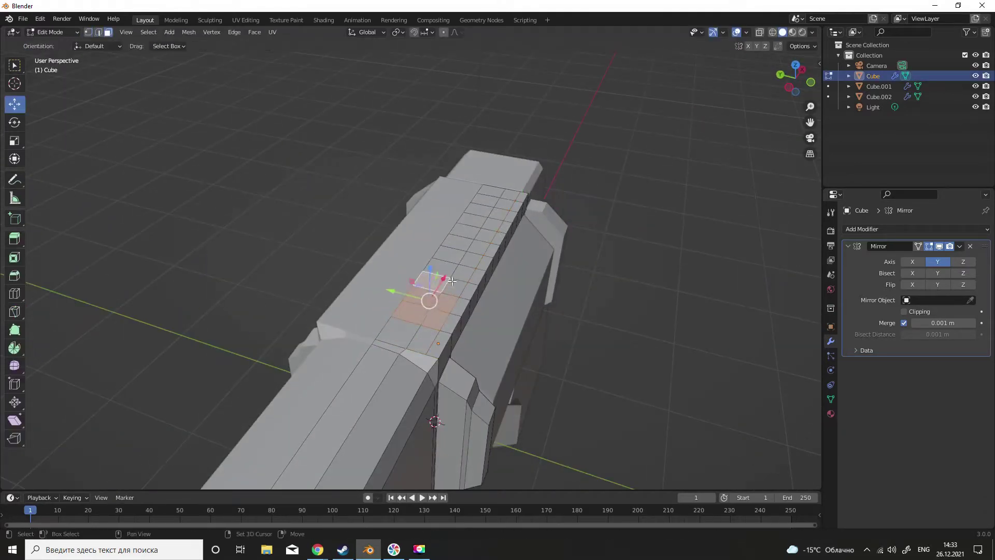
{"action": "mouse_move", "coordinate": [490, 198]}
{"action": "middle_mouse_down"}
{"action": "mouse_move", "coordinate": [466, 259]}
{"action": "mouse_move", "coordinate": [415, 233]}
{"action": "mouse_move", "coordinate": [311, 270]}
{"action": "middle_mouse_up"}
{"action": "left_click", "coordinate": [15, 292]}
{"action": "mouse_move", "coordinate": [160, 262]}
{"action": "middle_mouse_down"}
{"action": "mouse_move", "coordinate": [501, 260]}
{"action": "mouse_move", "coordinate": [414, 259]}
{"action": "mouse_move", "coordinate": [362, 234]}
{"action": "mouse_move", "coordinate": [328, 306]}
{"action": "mouse_move", "coordinate": [600, 327]}
{"action": "mouse_move", "coordinate": [398, 405]}
{"action": "mouse_move", "coordinate": [373, 362]}
{"action": "middle_mouse_up"}
{"action": "key", "text": "Tab"}
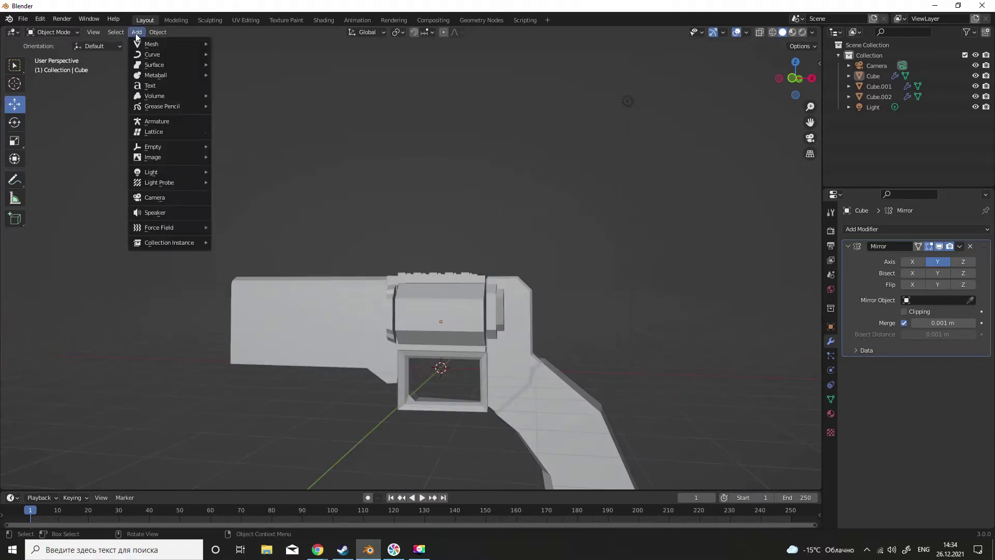
- Add a cylinder rotated 90° on X, flatten it and place it behind the cylinder housing
{"action": "left_click", "coordinate": [60, 480]}
{"action": "left_click", "coordinate": [831, 326]}
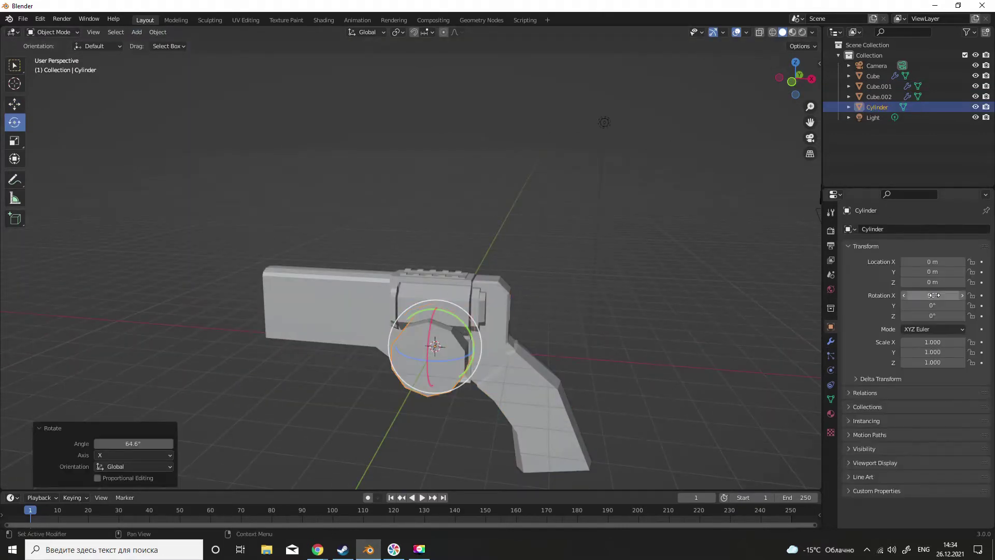
{"action": "middle_click_drag", "start_coordinate": [363, 259], "coordinate": [530, 373]}
{"action": "key", "text": "s"}
{"action": "key", "text": "x"}
{"action": "left_click", "coordinate": [378, 346]}
{"action": "mouse_move", "coordinate": [378, 346]}
{"action": "middle_mouse_down"}
{"action": "mouse_move", "coordinate": [482, 358]}
{"action": "mouse_move", "coordinate": [541, 380]}
{"action": "middle_mouse_up"}
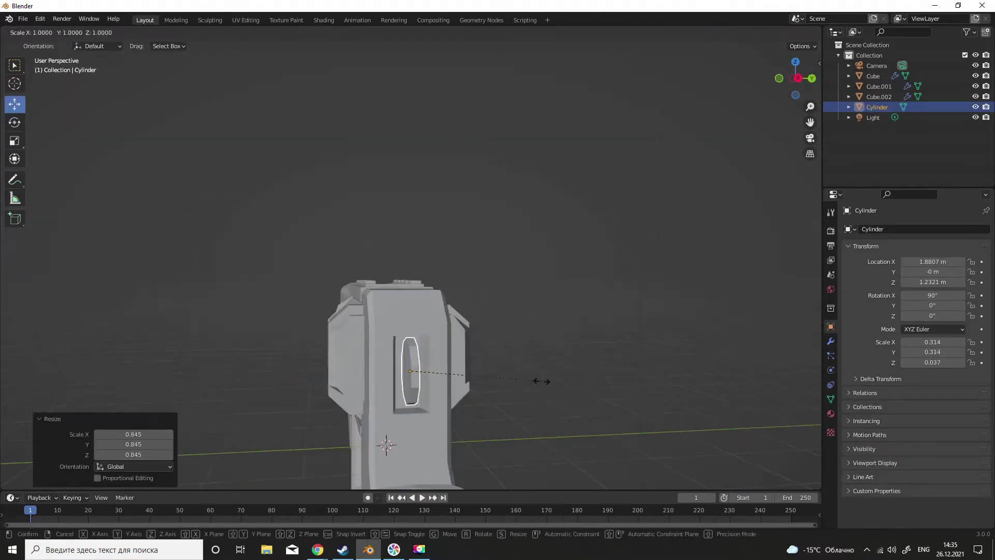
{"action": "key", "text": "g"}
{"action": "key", "text": "x"}
{"action": "left_click", "coordinate": [483, 404]}
{"action": "middle_click_drag", "start_coordinate": [484, 404], "coordinate": [487, 385]}
- Extrude a face of the flattened cylinder into the hooked hammer arm
{"action": "key", "text": "Tab"}
{"action": "key", "text": "e"}
{"action": "left_click", "coordinate": [428, 300]}
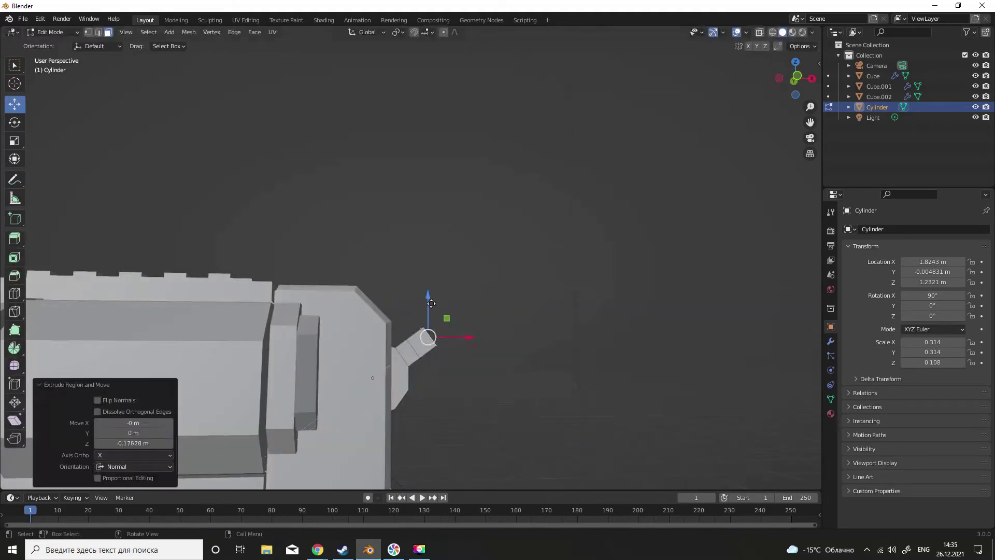
{"action": "left_click", "coordinate": [486, 325]}
{"action": "mouse_move", "coordinate": [478, 328]}
{"action": "middle_mouse_down"}
{"action": "mouse_move", "coordinate": [466, 337]}
{"action": "mouse_move", "coordinate": [599, 411]}
{"action": "mouse_move", "coordinate": [493, 342]}
{"action": "mouse_move", "coordinate": [424, 318]}
{"action": "middle_mouse_up"}
{"action": "key", "text": "Tab"}
- Add an edge loop to grip piece Cube.001 and extrude its selected faces
{"action": "left_click", "coordinate": [424, 318]}
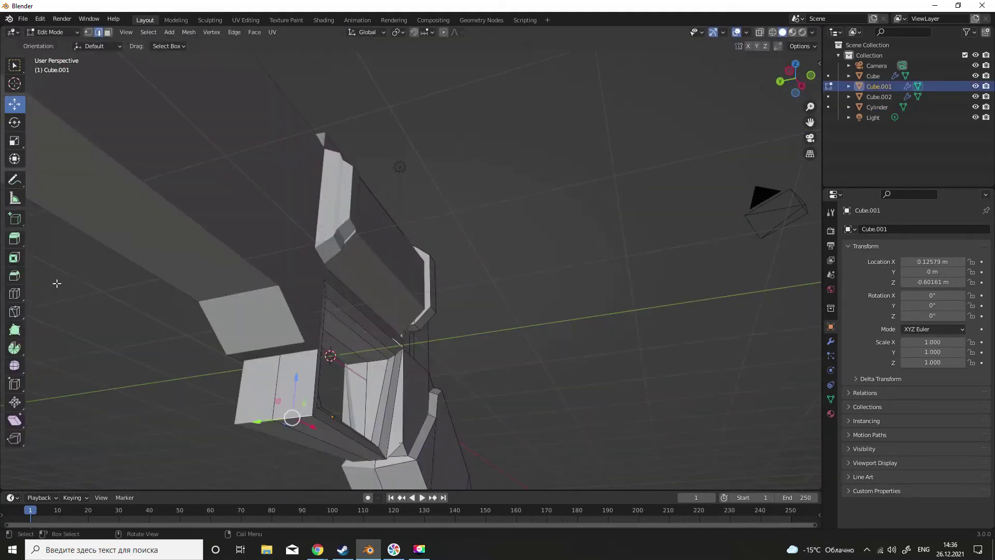
{"action": "key", "text": "Tab"}
{"action": "key", "text": "ctrl+r"}
{"action": "left_click", "coordinate": [223, 386]}
{"action": "mouse_move", "coordinate": [223, 387]}
{"action": "middle_mouse_down"}
{"action": "mouse_move", "coordinate": [273, 437]}
{"action": "mouse_move", "coordinate": [256, 399]}
{"action": "mouse_move", "coordinate": [240, 406]}
{"action": "mouse_move", "coordinate": [600, 310]}
{"action": "mouse_move", "coordinate": [570, 290]}
{"action": "middle_mouse_up"}
{"action": "key", "text": "e"}
{"action": "key", "text": "Tab"}
{"action": "key", "text": "Tab"}
{"action": "mouse_move", "coordinate": [708, 134]}
{"action": "middle_mouse_down"}
{"action": "mouse_move", "coordinate": [305, 269]}
{"action": "mouse_move", "coordinate": [478, 178]}
{"action": "mouse_move", "coordinate": [328, 304]}
{"action": "middle_mouse_up"}
{"action": "key", "text": "Tab"}
{"action": "scroll", "coordinate": [328, 304], "scroll_direction": "down", "scroll_amount": 6}
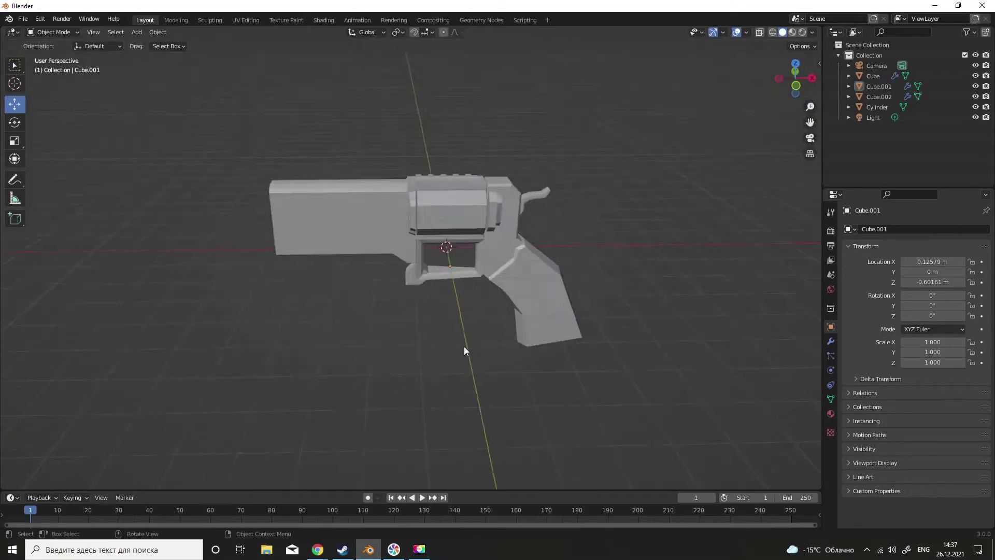
{"action": "middle_click_drag", "start_coordinate": [464, 346], "coordinate": [480, 328]}
- Select a top face near the front end of the barrel Cube in edit mode
{"action": "left_click", "coordinate": [311, 212]}
{"action": "scroll", "coordinate": [311, 212], "scroll_direction": "up", "scroll_amount": 3}
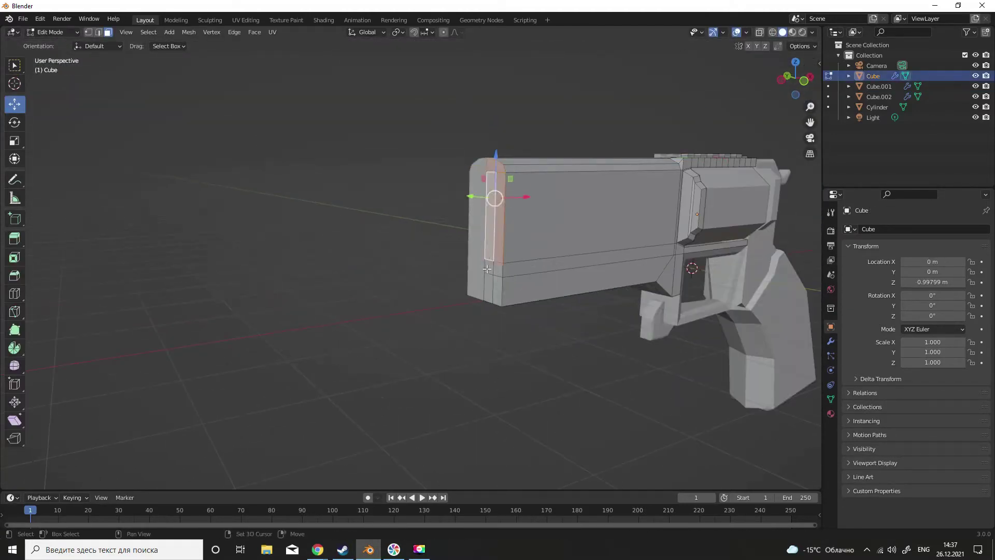
{"action": "middle_click_drag", "start_coordinate": [311, 212], "coordinate": [469, 329]}
{"action": "scroll", "coordinate": [532, 400], "scroll_direction": "down", "scroll_amount": 2}
{"action": "key", "text": "Tab"}
{"action": "scroll", "coordinate": [532, 400], "scroll_direction": "up", "scroll_amount": 3}
{"action": "middle_click_drag", "start_coordinate": [532, 400], "coordinate": [388, 242]}
{"action": "scroll", "coordinate": [388, 242], "scroll_direction": "up", "scroll_amount": 4}
{"action": "scroll", "coordinate": [403, 237], "scroll_direction": "down", "scroll_amount": 3}
{"action": "mouse_move", "coordinate": [404, 237]}
{"action": "middle_mouse_down"}
{"action": "mouse_move", "coordinate": [540, 283]}
{"action": "mouse_move", "coordinate": [414, 362]}
{"action": "middle_mouse_up"}
{"action": "left_click", "coordinate": [540, 282]}
- Extrude the barrel's top face upward into a raised front sight
{"action": "key", "text": "e"}
{"action": "left_click", "coordinate": [476, 224]}
{"action": "mouse_move", "coordinate": [476, 223]}
{"action": "middle_mouse_down"}
{"action": "mouse_move", "coordinate": [411, 265]}
{"action": "mouse_move", "coordinate": [583, 348]}
{"action": "mouse_move", "coordinate": [409, 225]}
{"action": "middle_mouse_up"}
{"action": "key", "text": "Tab"}
- Inset a face of the front sight on the barrel Cube
{"action": "left_click", "coordinate": [409, 226]}
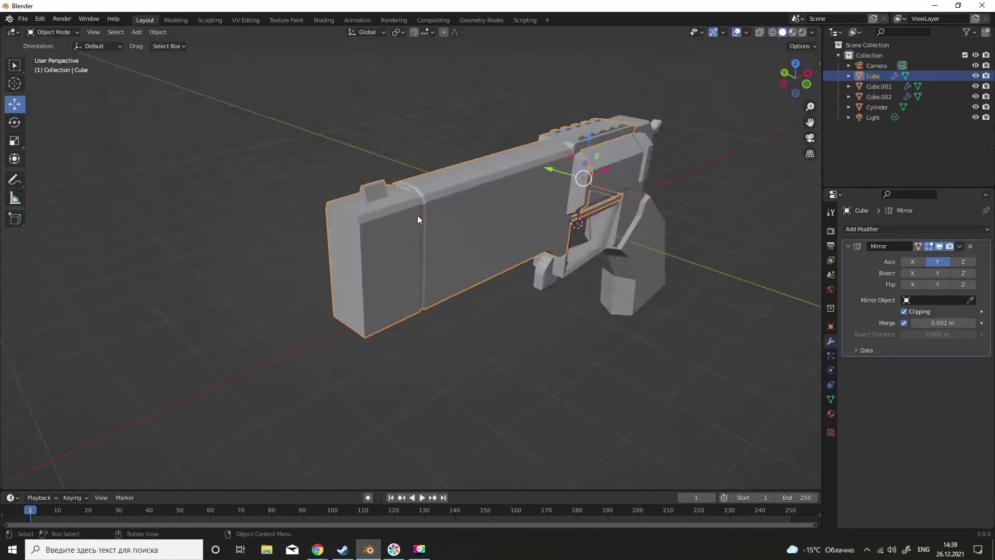
{"action": "key", "text": "Tab"}
{"action": "left_click", "coordinate": [14, 293]}
{"action": "middle_click_drag", "start_coordinate": [343, 237], "coordinate": [328, 247]}
{"action": "key", "text": "3"}
{"action": "left_click", "coordinate": [249, 260]}
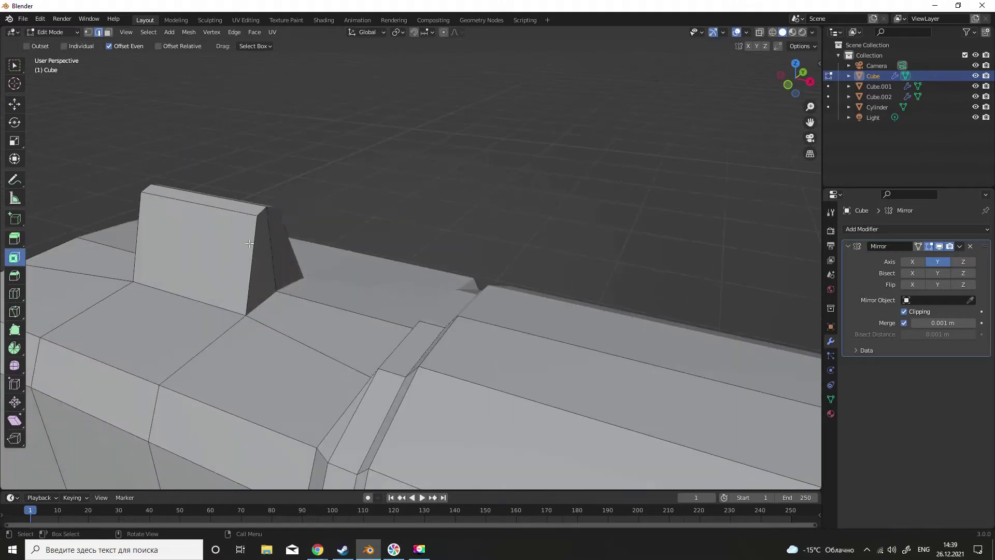
{"action": "middle_click_drag", "start_coordinate": [248, 260], "coordinate": [580, 248]}
{"action": "left_click", "coordinate": [15, 257]}
{"action": "left_click_drag", "start_coordinate": [581, 249], "coordinate": [532, 258]}
{"action": "scroll", "coordinate": [382, 226], "scroll_direction": "down", "scroll_amount": 3}
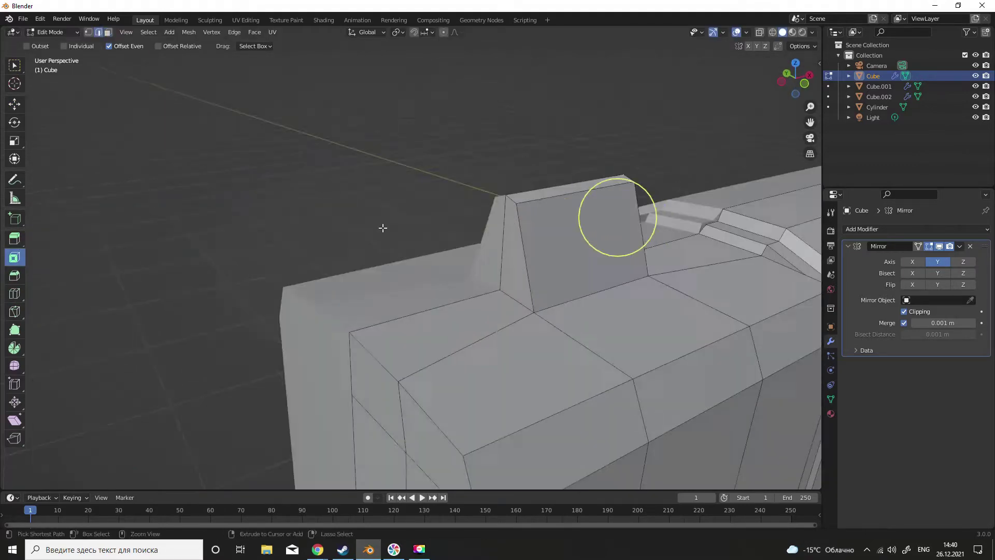
{"action": "key", "text": "Tab"}
{"action": "scroll", "coordinate": [503, 322], "scroll_direction": "down", "scroll_amount": 5}
- Add an edge loop across the barrel near the muzzle
{"action": "middle_click_drag", "start_coordinate": [502, 322], "coordinate": [412, 402]}
{"action": "scroll", "coordinate": [411, 397], "scroll_direction": "up", "scroll_amount": 3}
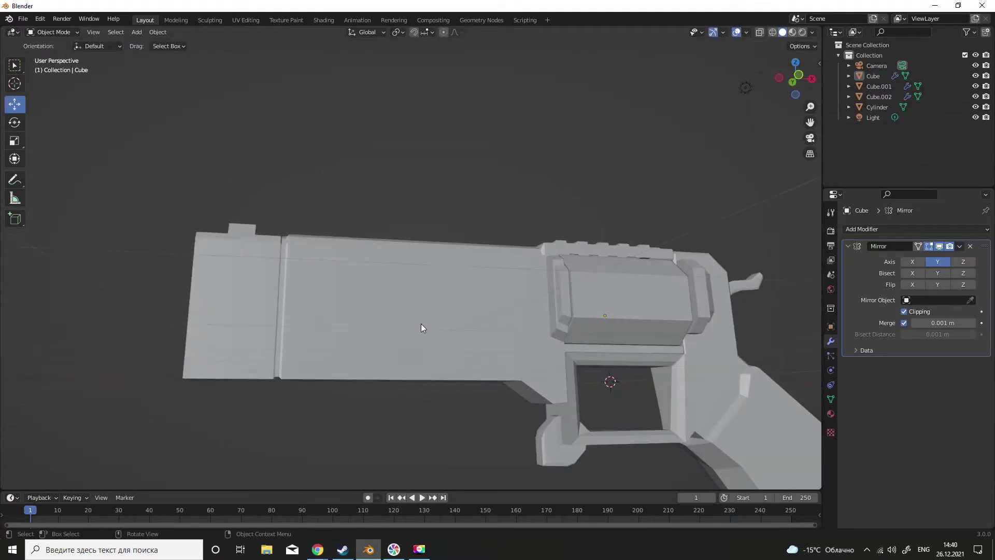
{"action": "scroll", "coordinate": [356, 350], "scroll_direction": "up", "scroll_amount": 2}
{"action": "key", "text": "Tab"}
{"action": "left_click", "coordinate": [260, 366]}
{"action": "key", "text": "Tab"}
{"action": "middle_click_drag", "start_coordinate": [259, 366], "coordinate": [542, 421]}
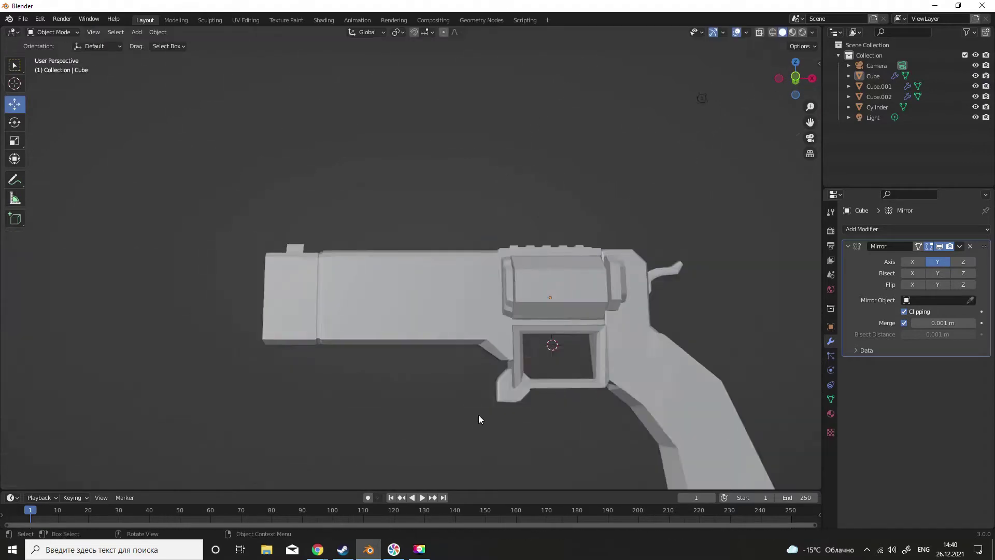
- Knife-cut the grip piece Cube.001 and move vertices to reshape the trigger guard corner
{"action": "left_click", "coordinate": [542, 420]}
{"action": "key", "text": "Tab"}
{"action": "scroll", "coordinate": [477, 344], "scroll_direction": "up", "scroll_amount": 5}
{"action": "key", "text": "k"}
{"action": "left_click", "coordinate": [463, 344]}
{"action": "middle_click_drag", "start_coordinate": [499, 386], "coordinate": [671, 433]}
{"action": "key", "text": "g"}
{"action": "left_click", "coordinate": [671, 434]}
{"action": "scroll", "coordinate": [611, 418], "scroll_direction": "down", "scroll_amount": 3}
{"action": "mouse_move", "coordinate": [611, 418]}
{"action": "middle_mouse_down"}
{"action": "mouse_move", "coordinate": [471, 334]}
{"action": "mouse_move", "coordinate": [382, 461]}
{"action": "mouse_move", "coordinate": [544, 337]}
{"action": "mouse_move", "coordinate": [470, 308]}
{"action": "mouse_move", "coordinate": [493, 259]}
{"action": "mouse_move", "coordinate": [520, 313]}
{"action": "mouse_move", "coordinate": [611, 382]}
{"action": "middle_mouse_up"}
{"action": "scroll", "coordinate": [544, 336], "scroll_direction": "up", "scroll_amount": 3}
{"action": "key", "text": "Tab"}
- Select the cylinder block Cube.002 and orbit around the revolver
{"action": "key", "text": "Tab"}
{"action": "scroll", "coordinate": [611, 383], "scroll_direction": "down", "scroll_amount": 3}
{"action": "key", "text": "Tab"}
{"action": "scroll", "coordinate": [629, 348], "scroll_direction": "up", "scroll_amount": 3}
{"action": "left_click", "coordinate": [418, 284]}
{"action": "middle_click_drag", "start_coordinate": [419, 284], "coordinate": [661, 350]}
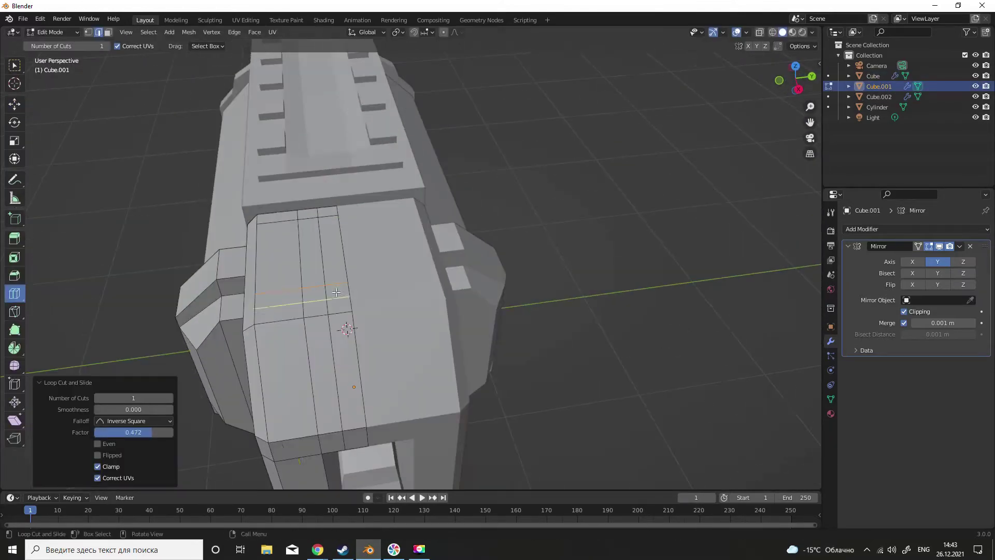
- Finish the grip piece scaling and add a loop cut along the barrel Cube's top
{"action": "left_click", "coordinate": [294, 124]}
{"action": "mouse_move", "coordinate": [294, 125]}
{"action": "middle_mouse_down"}
{"action": "mouse_move", "coordinate": [311, 259]}
{"action": "mouse_move", "coordinate": [289, 385]}
{"action": "mouse_move", "coordinate": [423, 399]}
{"action": "mouse_move", "coordinate": [331, 309]}
{"action": "mouse_move", "coordinate": [223, 279]}
{"action": "middle_mouse_up"}
{"action": "key", "text": "Tab"}
{"action": "left_click", "coordinate": [331, 310]}
{"action": "key", "text": "Tab"}
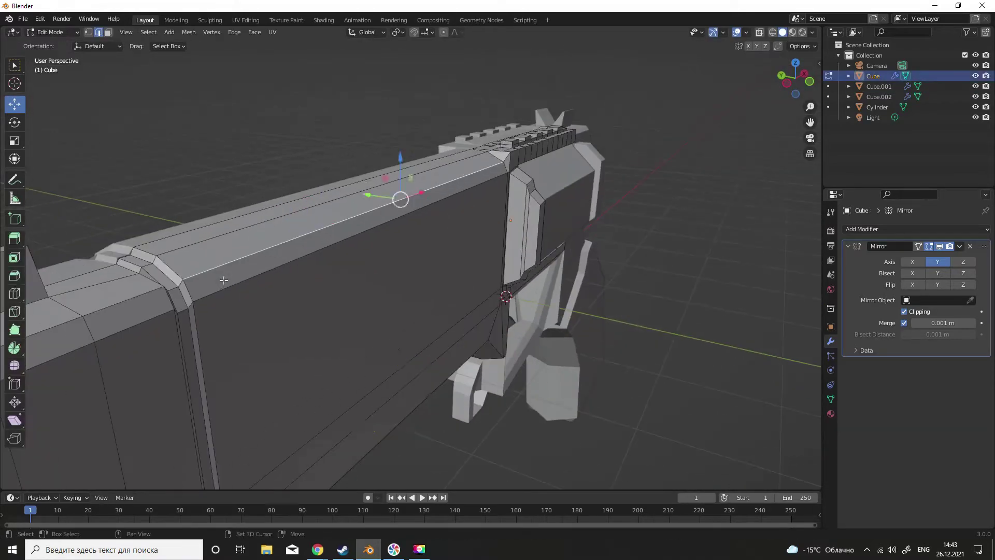
{"action": "mouse_move", "coordinate": [456, 311]}
{"action": "middle_mouse_down"}
{"action": "mouse_move", "coordinate": [259, 382]}
{"action": "mouse_move", "coordinate": [325, 388]}
{"action": "mouse_move", "coordinate": [406, 294]}
{"action": "middle_mouse_up"}
{"action": "key", "text": "Tab"}
- Rotate the barrel Cube about the 3D cursor, tilting it roughly 11.5 degrees
{"action": "scroll", "coordinate": [259, 382], "scroll_direction": "down", "scroll_amount": 2}
{"action": "left_click", "coordinate": [406, 295]}
{"action": "scroll", "coordinate": [384, 284], "scroll_direction": "up", "scroll_amount": 3}
{"action": "right_click", "coordinate": [387, 290], "text": "shift"}
{"action": "key", "text": "shift+space"}
{"action": "key", "text": "r"}
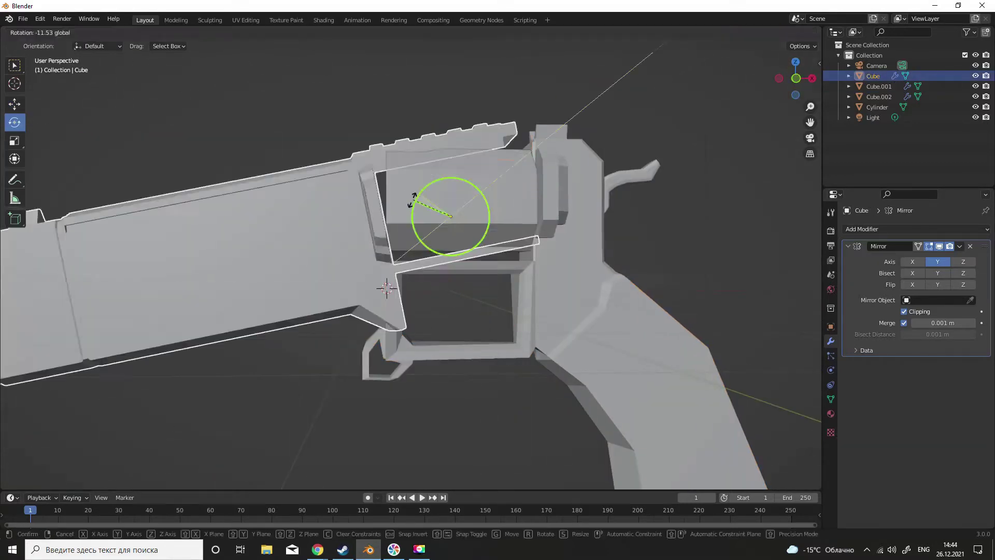
- Try tilting and moving the barrel along X, then undo and cancel both changes
{"action": "scroll", "coordinate": [405, 213], "scroll_direction": "down", "scroll_amount": 3}
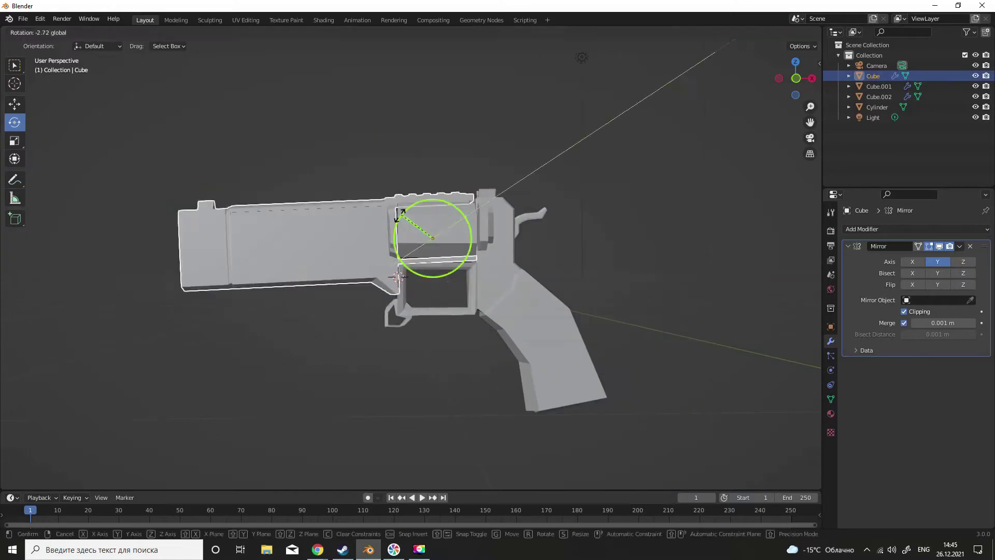
{"action": "left_click_drag", "start_coordinate": [406, 212], "coordinate": [375, 201]}
{"action": "key", "text": "ctrl+z"}
{"action": "key", "text": "shift+space"}
{"action": "key", "text": "g"}
{"action": "left_click_drag", "start_coordinate": [440, 238], "coordinate": [454, 246]}
{"action": "left_click", "coordinate": [340, 291]}
{"action": "middle_click_drag", "start_coordinate": [340, 291], "coordinate": [521, 246]}
- Copy the hammer piece, rotate the copy about Y, and place it inside the trigger guard
{"action": "left_click", "coordinate": [522, 245]}
{"action": "key", "text": "ctrl+c"}
{"action": "key", "text": "ctrl+v"}
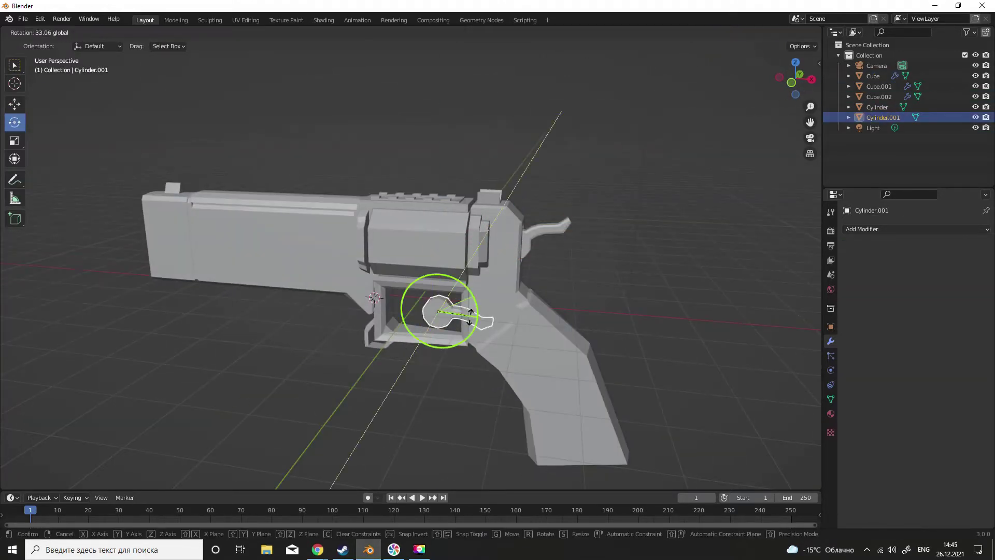
{"action": "left_click_drag", "start_coordinate": [471, 296], "coordinate": [451, 331]}
{"action": "middle_click_drag", "start_coordinate": [451, 331], "coordinate": [464, 279]}
{"action": "key", "text": "shift+space"}
{"action": "key", "text": "g"}
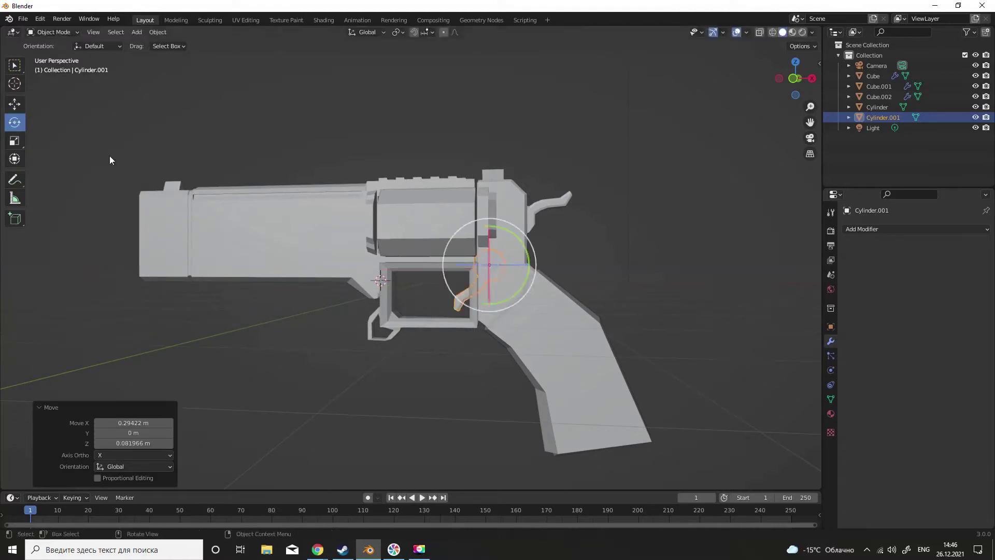
{"action": "left_click", "coordinate": [529, 282]}
{"action": "scroll", "coordinate": [174, 155], "scroll_direction": "up", "scroll_amount": 4}
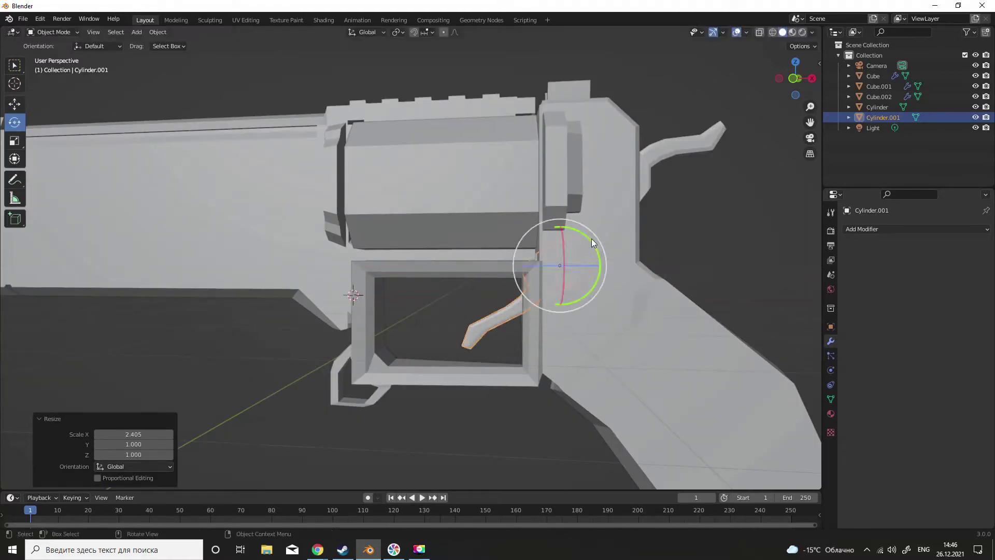
{"action": "left_click", "coordinate": [573, 195]}
- Tweak the trigger's mesh in Edit Mode and reposition it in the guard
{"action": "scroll", "coordinate": [573, 195], "scroll_direction": "down", "scroll_amount": 3}
{"action": "key", "text": "Tab"}
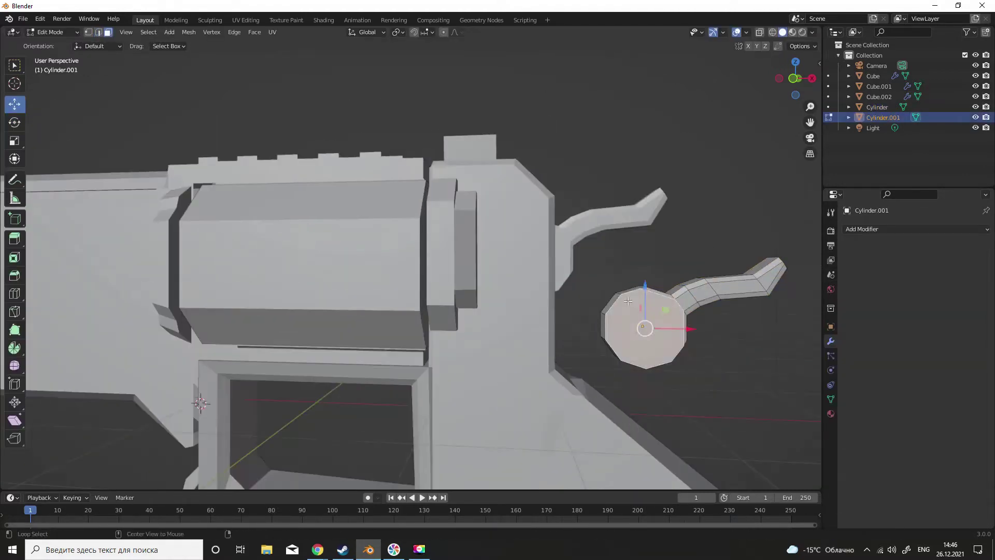
{"action": "middle_click_drag", "start_coordinate": [644, 333], "coordinate": [632, 311]}
{"action": "scroll", "coordinate": [632, 232], "scroll_direction": "up", "scroll_amount": 3}
{"action": "scroll", "coordinate": [632, 232], "scroll_direction": "down", "scroll_amount": 4}
{"action": "middle_click_drag", "start_coordinate": [689, 276], "coordinate": [580, 228]}
{"action": "key", "text": "Tab"}
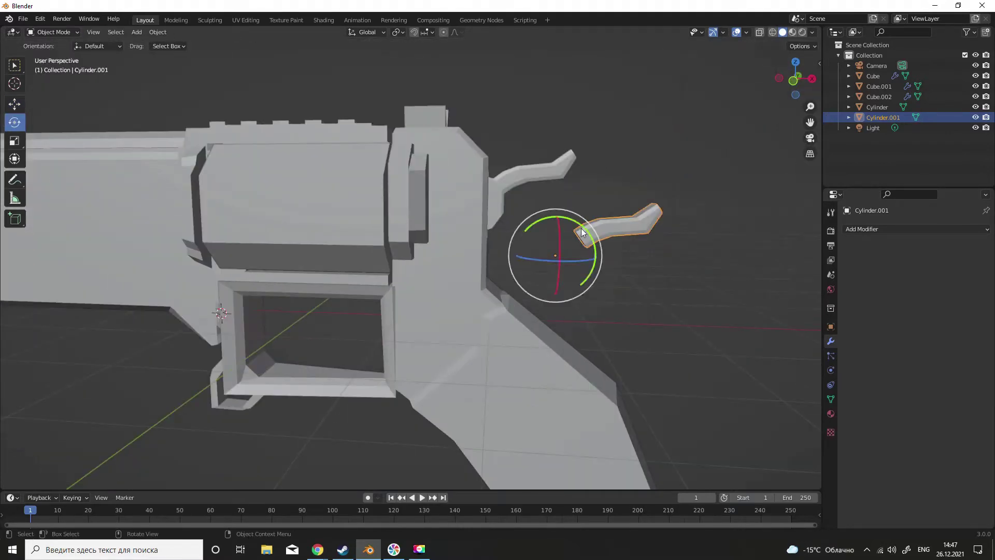
{"action": "left_click", "coordinate": [379, 252]}
- Stretch the trigger along X to shape its curve, cancelling a stray move
{"action": "scroll", "coordinate": [373, 311], "scroll_direction": "up", "scroll_amount": 3}
{"action": "scroll", "coordinate": [545, 275], "scroll_direction": "down", "scroll_amount": 3}
{"action": "middle_click_drag", "start_coordinate": [545, 275], "coordinate": [379, 306]}
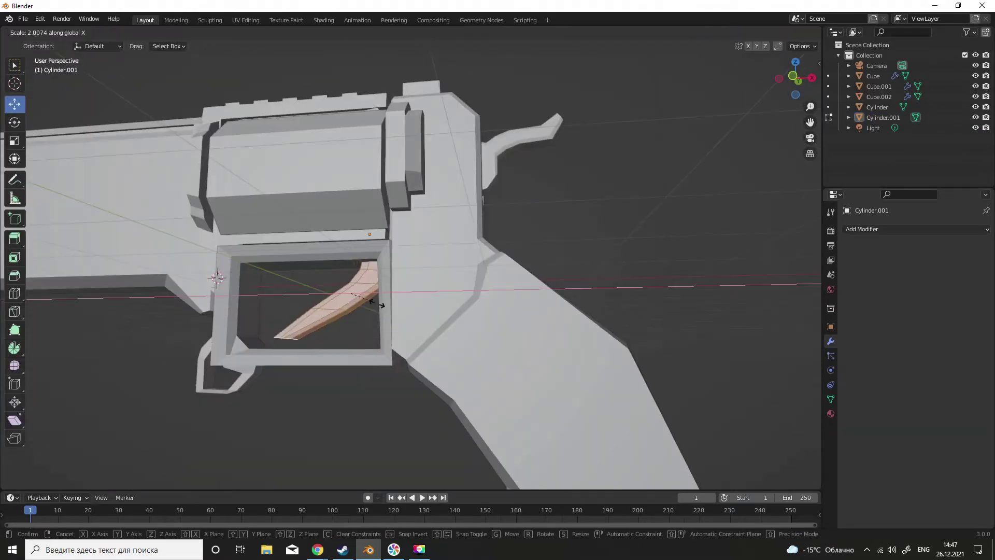
{"action": "key", "text": "Tab"}
{"action": "scroll", "coordinate": [306, 359], "scroll_direction": "up", "scroll_amount": 2}
{"action": "key", "text": "Tab"}
{"action": "scroll", "coordinate": [386, 339], "scroll_direction": "down", "scroll_amount": 6}
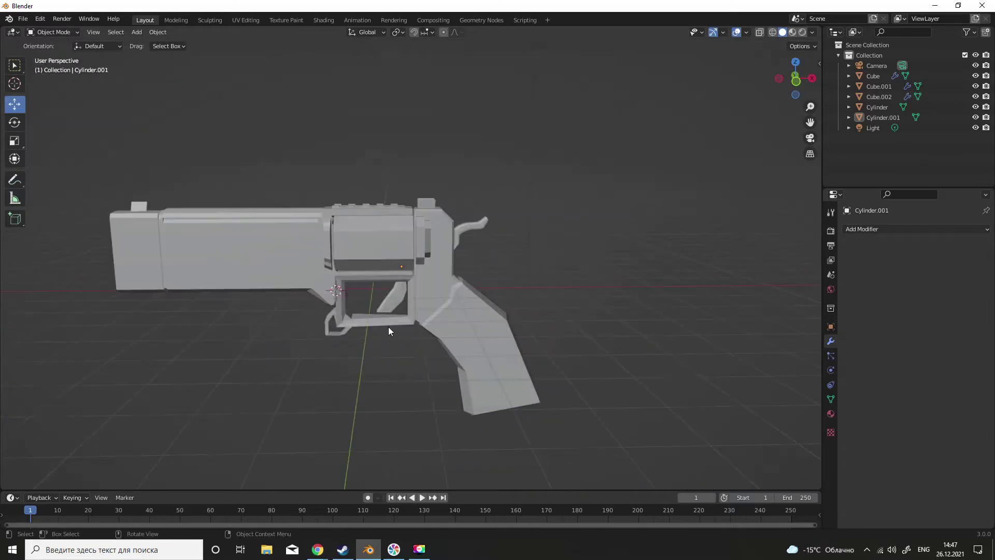
{"action": "right_click", "coordinate": [429, 270]}
- Orbit to the gun's other side and select the barrel body Cube
{"action": "middle_click_drag", "start_coordinate": [365, 263], "coordinate": [19, 106]}
{"action": "scroll", "coordinate": [18, 106], "scroll_direction": "up", "scroll_amount": 3}
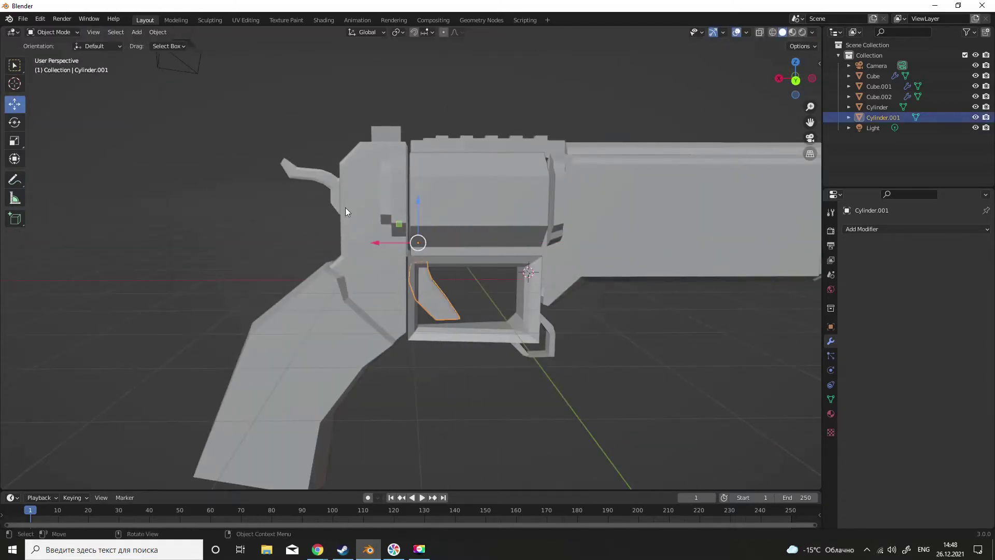
{"action": "scroll", "coordinate": [496, 379], "scroll_direction": "down", "scroll_amount": 4}
{"action": "left_click", "coordinate": [412, 282]}
{"action": "middle_click_drag", "start_coordinate": [411, 281], "coordinate": [342, 338]}
{"action": "left_click", "coordinate": [564, 248]}
- Add a new cylinder, rotate it, and set its location to 0 in the transform properties
{"action": "middle_click_drag", "start_coordinate": [564, 248], "coordinate": [362, 259]}
{"action": "left_click", "coordinate": [136, 31]}
{"action": "left_click", "coordinate": [239, 96]}
{"action": "middle_click_drag", "start_coordinate": [238, 95], "coordinate": [415, 233]}
{"action": "key", "text": "r"}
{"action": "key", "text": "r"}
{"action": "left_click", "coordinate": [830, 326]}
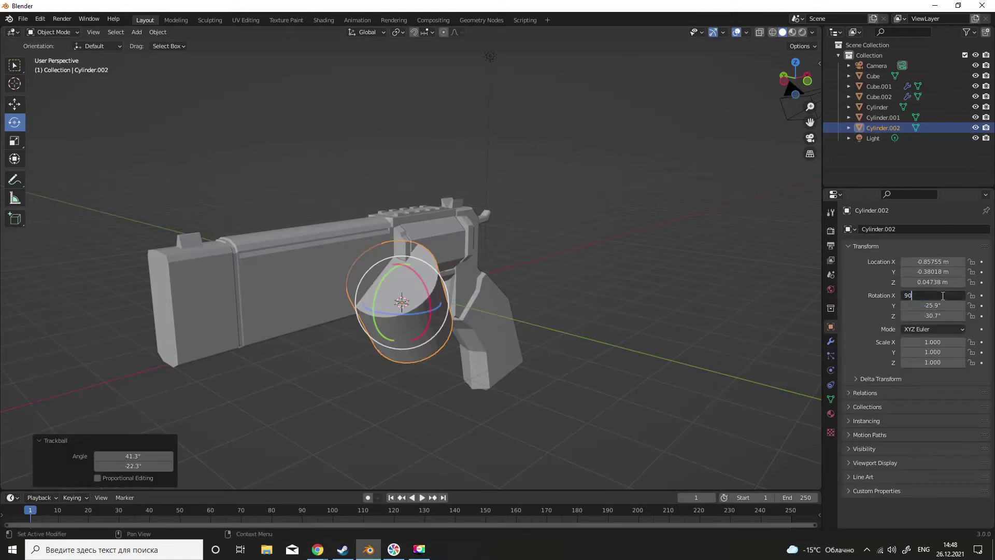
{"action": "key", "text": "ctrl+KP_3"}
{"action": "double_click", "coordinate": [932, 261]}
{"action": "type", "text": "0"}
{"action": "key", "text": "Tab"}
{"action": "type", "text": "0"}
{"action": "key", "text": "Tab"}
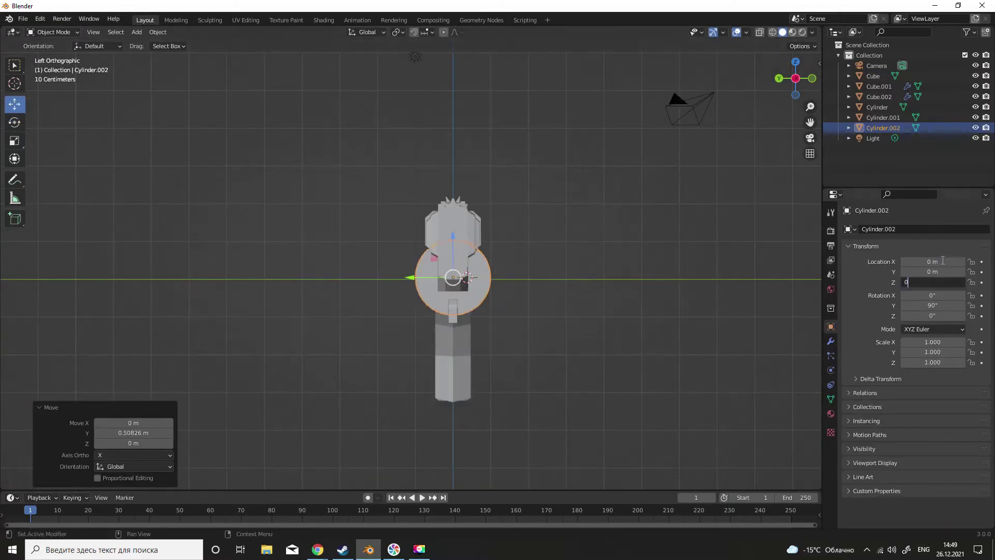
{"action": "key", "text": "Escape"}
{"action": "key", "text": "KP_1"}
- Move the cylinder along X and cut a bore into the barrel with a Boolean modifier, hiding the cutter
{"action": "key", "text": "g"}
{"action": "key", "text": "x"}
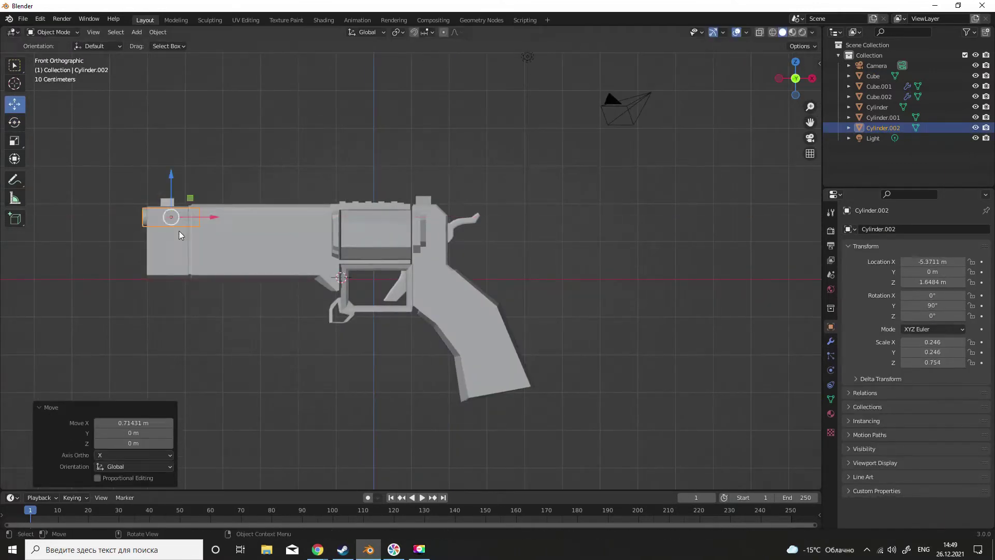
{"action": "middle_click_drag", "start_coordinate": [179, 231], "coordinate": [363, 259]}
{"action": "left_click", "coordinate": [873, 76]}
{"action": "left_click", "coordinate": [831, 341]}
{"action": "left_click", "coordinate": [915, 229]}
{"action": "left_click", "coordinate": [723, 282]}
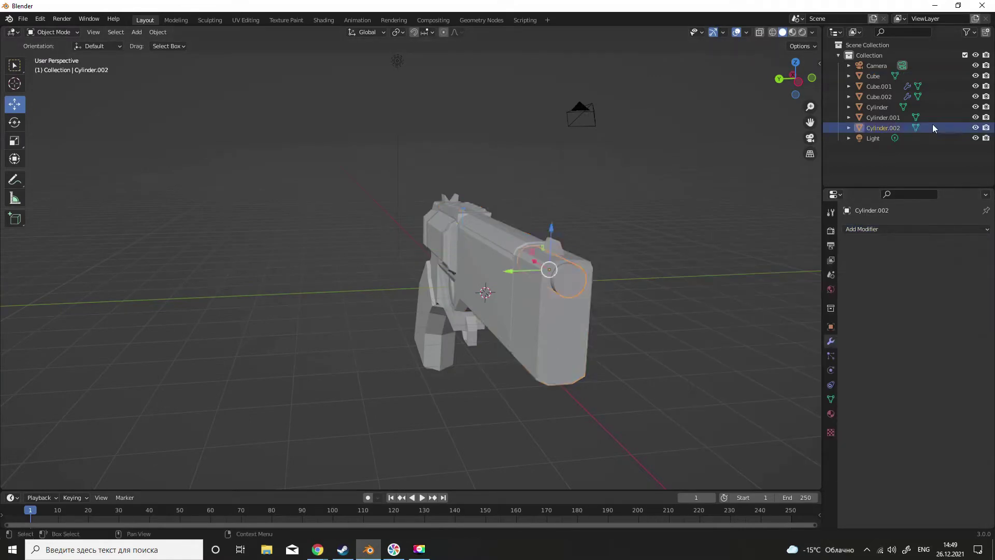
{"action": "key", "text": "h"}
- Inspect the new bore hole at the barrel's muzzle from the front
{"action": "left_click", "coordinate": [330, 356]}
{"action": "middle_click_drag", "start_coordinate": [330, 356], "coordinate": [376, 358]}
{"action": "scroll", "coordinate": [339, 272], "scroll_direction": "down", "scroll_amount": 3}
{"action": "scroll", "coordinate": [523, 327], "scroll_direction": "up", "scroll_amount": 8}
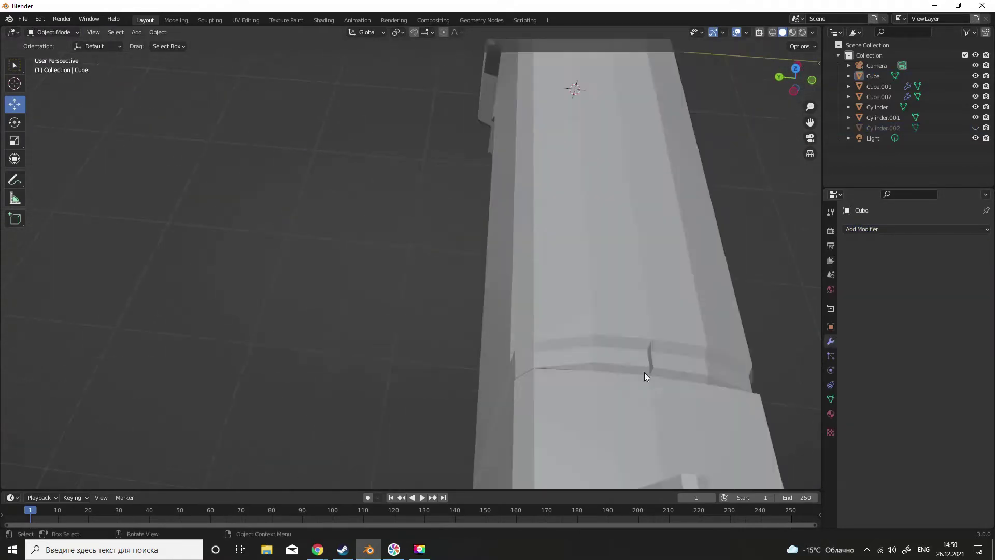
{"action": "middle_click_drag", "start_coordinate": [523, 330], "coordinate": [414, 275]}
{"action": "scroll", "coordinate": [347, 284], "scroll_direction": "down", "scroll_amount": 4}
{"action": "scroll", "coordinate": [528, 208], "scroll_direction": "up", "scroll_amount": 4}
{"action": "mouse_move", "coordinate": [528, 208]}
{"action": "middle_mouse_down", "text": "alt"}
{"action": "mouse_move", "coordinate": [627, 288]}
{"action": "mouse_move", "coordinate": [459, 327]}
{"action": "mouse_move", "coordinate": [805, 251]}
{"action": "middle_mouse_up", "text": "alt"}
- Unhide the small cylinder, slide it along the depth axis, and check it in wireframe
{"action": "key", "text": "alt+h"}
{"action": "left_click", "coordinate": [830, 327]}
{"action": "left_click_drag", "start_coordinate": [299, 295], "coordinate": [409, 311]}
{"action": "mouse_move", "coordinate": [409, 311]}
{"action": "middle_mouse_down", "text": "alt"}
{"action": "mouse_move", "coordinate": [391, 322]}
{"action": "mouse_move", "coordinate": [430, 288]}
{"action": "mouse_move", "coordinate": [501, 404]}
{"action": "mouse_move", "coordinate": [328, 285]}
{"action": "mouse_move", "coordinate": [399, 366]}
{"action": "middle_mouse_up", "text": "alt"}
{"action": "key", "text": "shift+z"}
{"action": "key", "text": "shift+z"}
{"action": "left_click", "coordinate": [365, 369]}
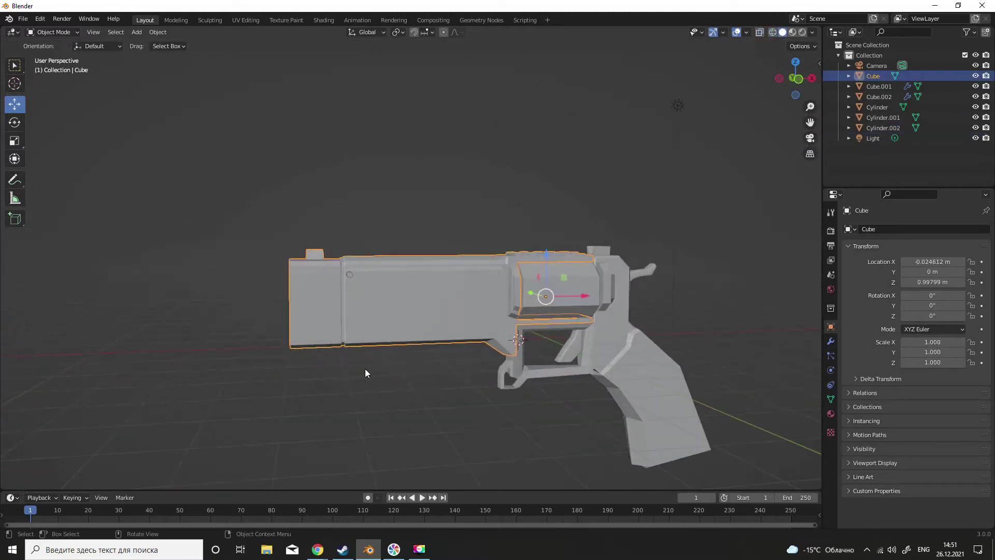
- Slide the barrel's side edges in Edit Mode to slant the panel line
{"action": "scroll", "coordinate": [365, 369], "scroll_direction": "up", "scroll_amount": 5}
{"action": "key", "text": "Tab"}
{"action": "key", "text": "g"}
{"action": "left_click", "coordinate": [335, 351]}
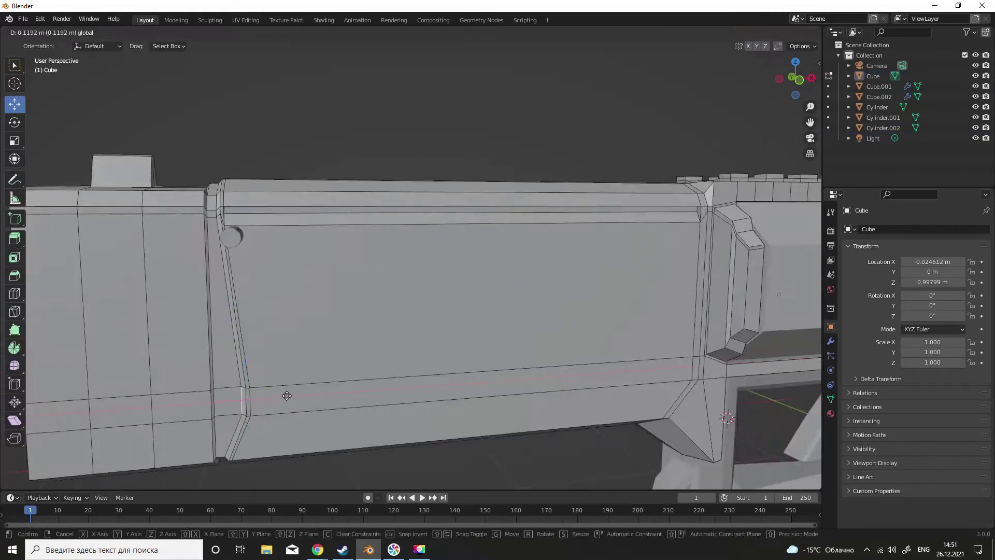
{"action": "scroll", "coordinate": [380, 321], "scroll_direction": "down", "scroll_amount": 5}
{"action": "scroll", "coordinate": [274, 380], "scroll_direction": "up", "scroll_amount": 5}
{"action": "left_click", "coordinate": [300, 377]}
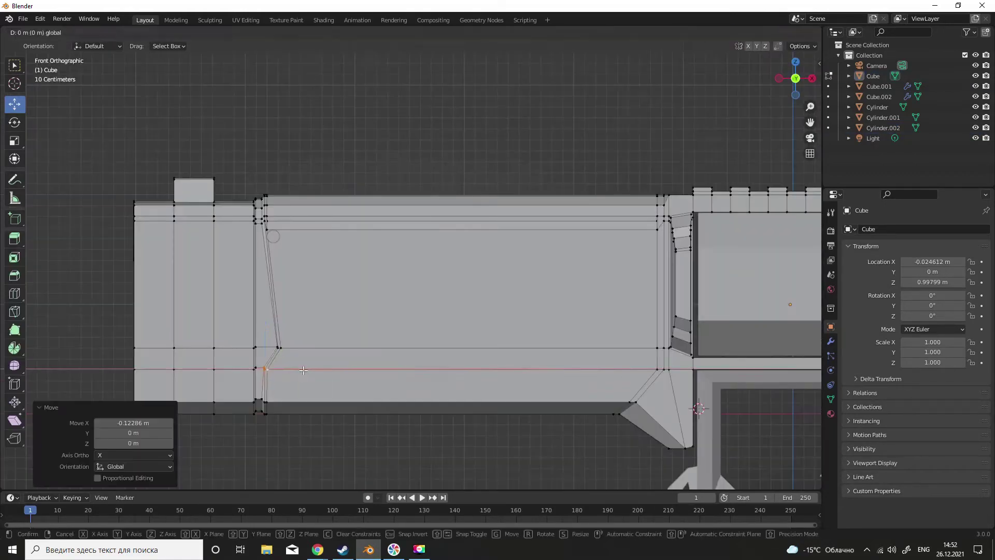
{"action": "key", "text": "Tab"}
- Select the small cylinder and raise it upward
{"action": "scroll", "coordinate": [436, 309], "scroll_direction": "down", "scroll_amount": 5}
{"action": "left_click", "coordinate": [884, 230]}
{"action": "left_click", "coordinate": [755, 290]}
{"action": "key", "text": "ctrl+z"}
{"action": "key", "text": "ctrl+z"}
{"action": "key", "text": "ctrl+z"}
{"action": "scroll", "coordinate": [437, 313], "scroll_direction": "up", "scroll_amount": 4}
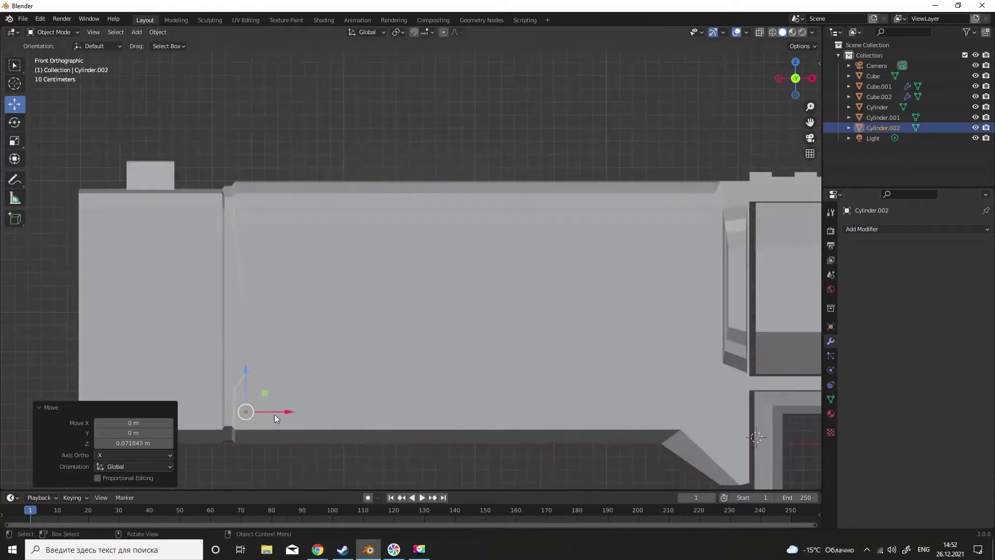
{"action": "scroll", "coordinate": [362, 383], "scroll_direction": "down", "scroll_amount": 4}
{"action": "key", "text": "ctrl+shift+z"}
{"action": "key", "text": "ctrl+shift+z"}
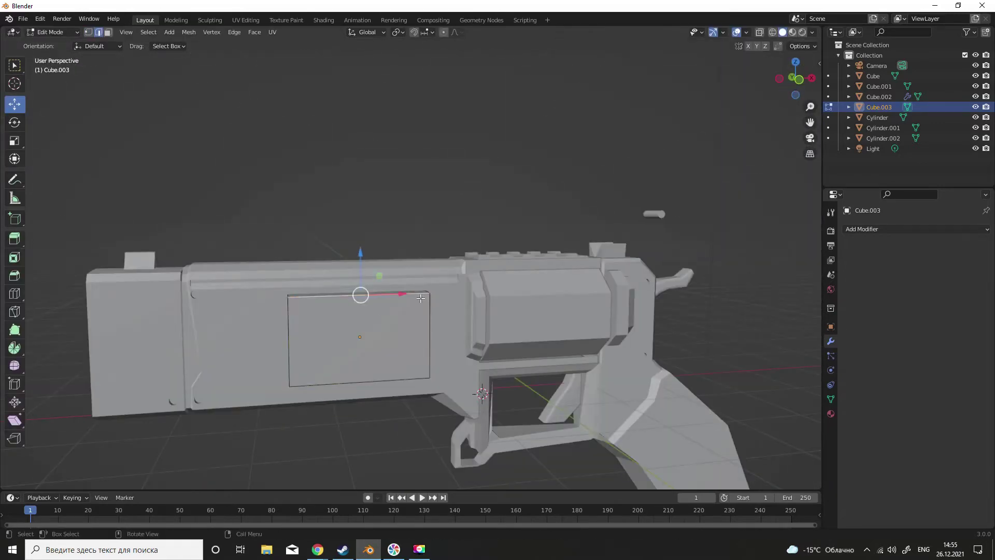
- Inset the side plate's face into a framed screen and check it head-on
{"action": "left_click", "coordinate": [393, 405]}
{"action": "middle_click_drag", "start_coordinate": [394, 406], "coordinate": [319, 338]}
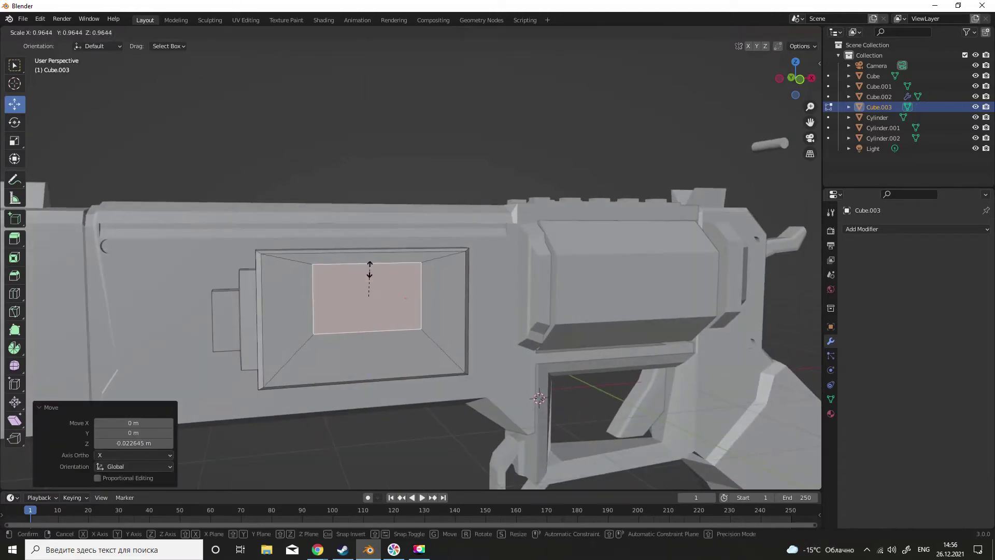
{"action": "key", "text": "Tab"}
{"action": "mouse_move", "coordinate": [373, 328]}
{"action": "middle_mouse_down"}
{"action": "mouse_move", "coordinate": [334, 355]}
{"action": "mouse_move", "coordinate": [390, 387]}
{"action": "middle_mouse_up"}
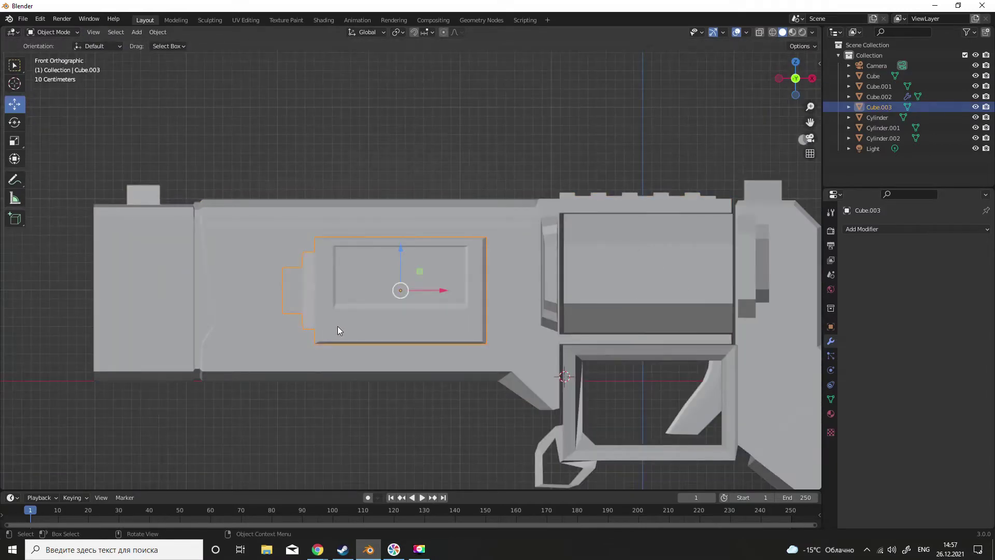
{"action": "middle_click_drag", "start_coordinate": [337, 329], "coordinate": [366, 325]}
{"action": "key", "text": "alt+a"}
{"action": "left_click", "coordinate": [136, 32]}
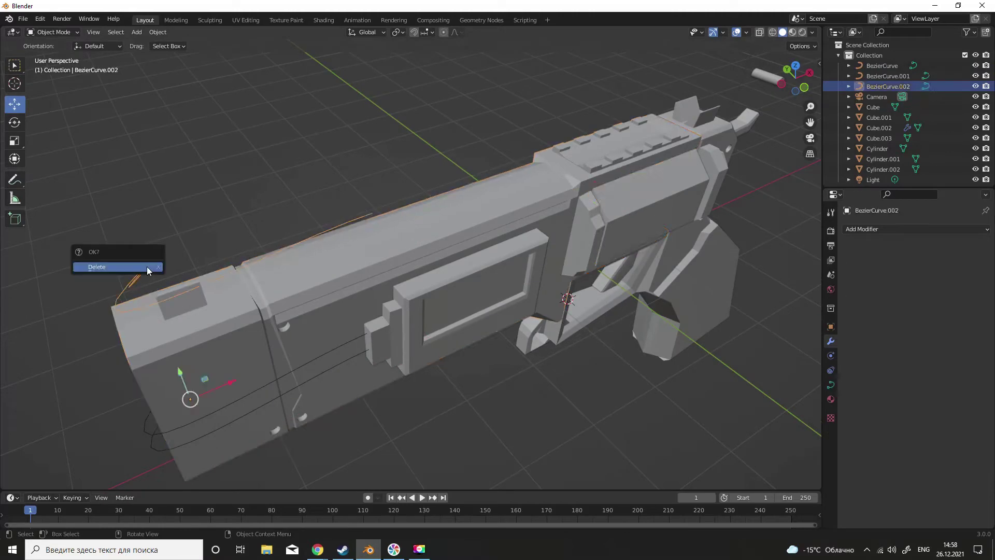
- Delete the extra BezierCurve.002 and give the remaining curves a Geometry bevel depth
{"action": "left_click", "coordinate": [147, 266]}
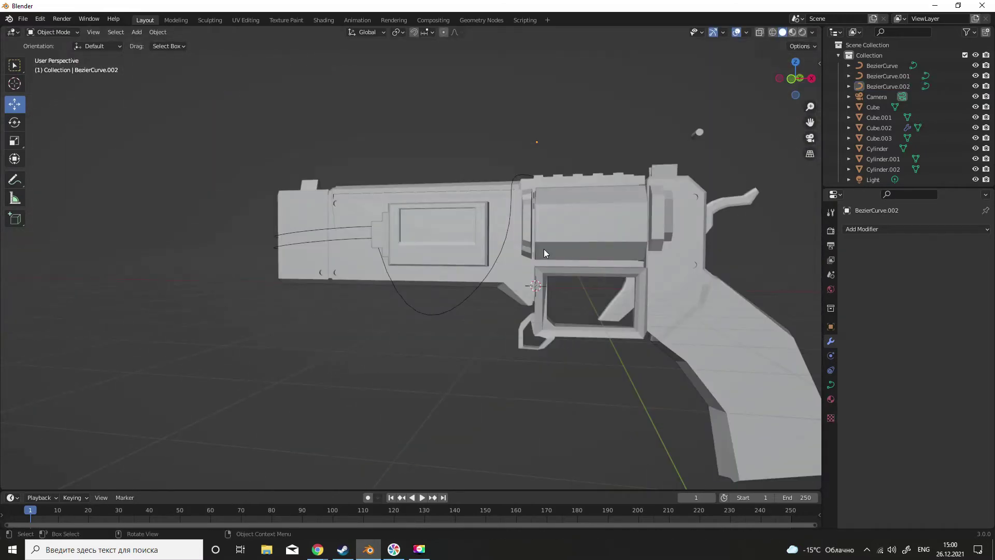
{"action": "left_click", "coordinate": [865, 398]}
{"action": "scroll", "coordinate": [865, 399], "scroll_direction": "down", "scroll_amount": 2}
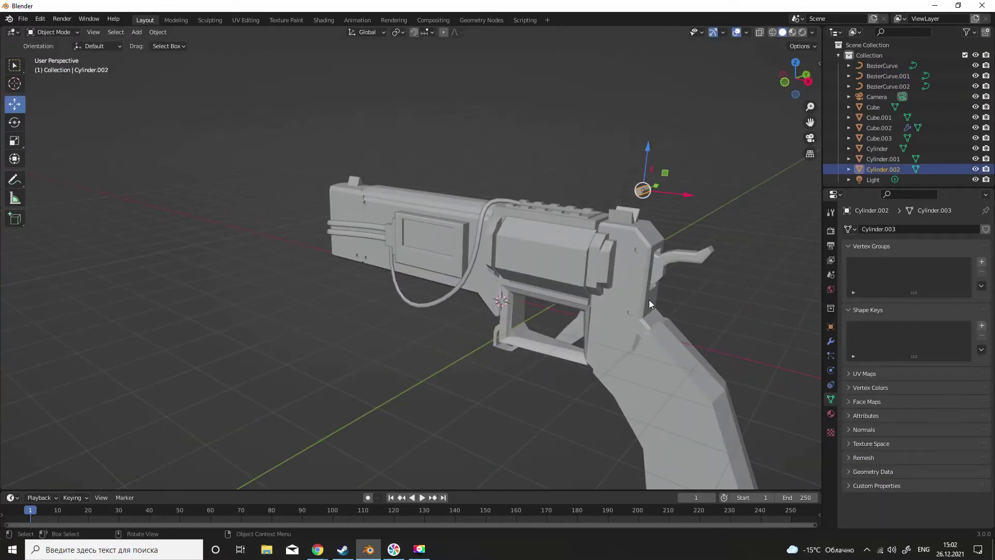
- Add a cylinder knob and duplicate it to place a second knob beside it
{"action": "left_click", "coordinate": [255, 94]}
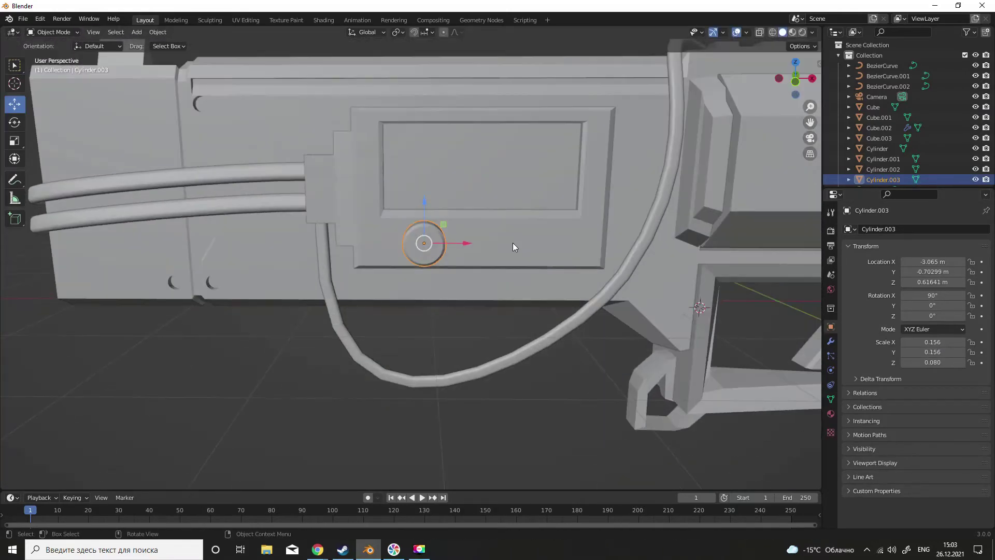
{"action": "key", "text": "shift+d"}
{"action": "left_click", "coordinate": [572, 248]}
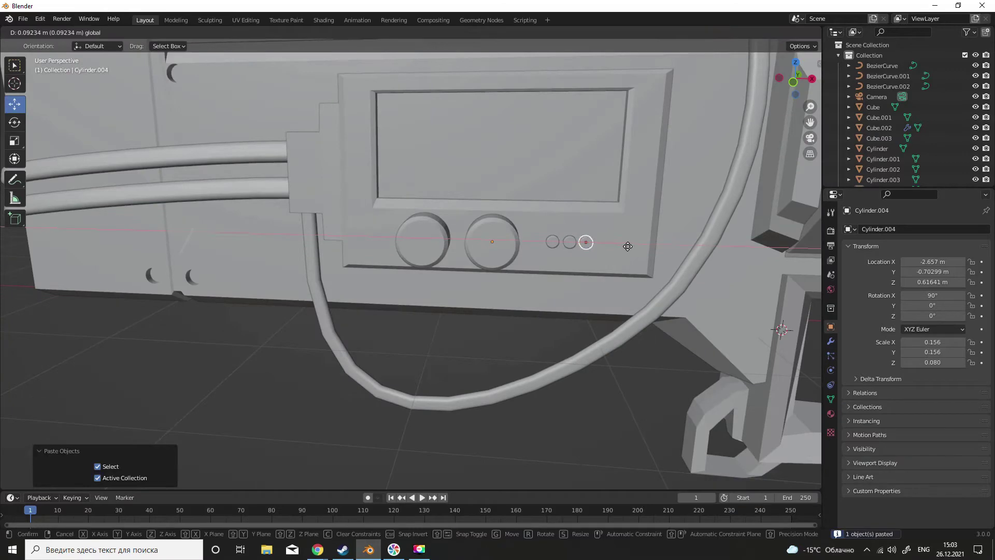
{"action": "left_click", "coordinate": [628, 246]}
{"action": "scroll", "coordinate": [627, 246], "scroll_direction": "down", "scroll_amount": 5}
- Select the side plate beneath the screen and enter Edit Mode on it
{"action": "middle_click_drag", "start_coordinate": [596, 270], "coordinate": [536, 306]}
{"action": "left_click", "coordinate": [595, 233]}
{"action": "key", "text": "Tab"}
{"action": "scroll", "coordinate": [553, 296], "scroll_direction": "up", "scroll_amount": 5}
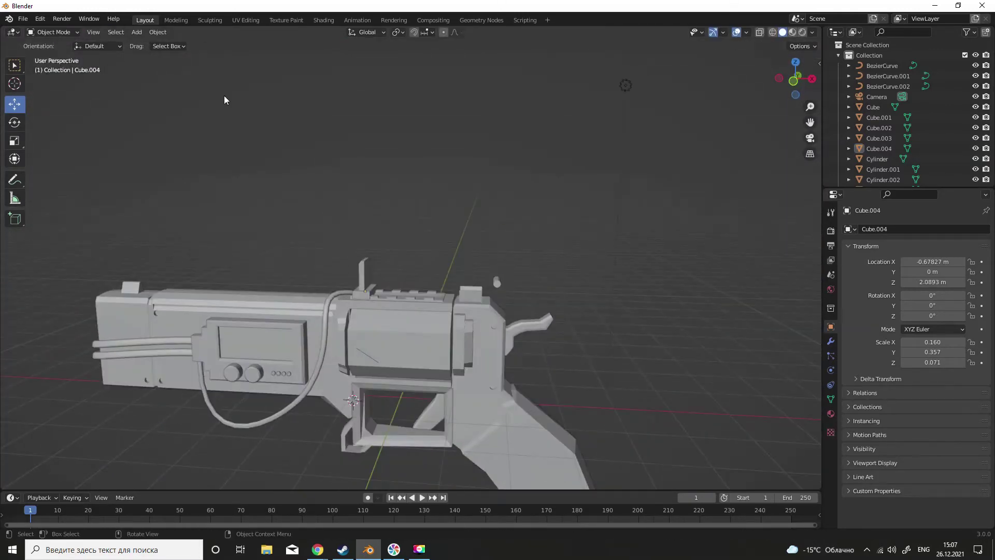
- Add a cylinder above the gun and bevel its end into a post
{"action": "key", "text": "shift+a"}
{"action": "left_click", "coordinate": [486, 266]}
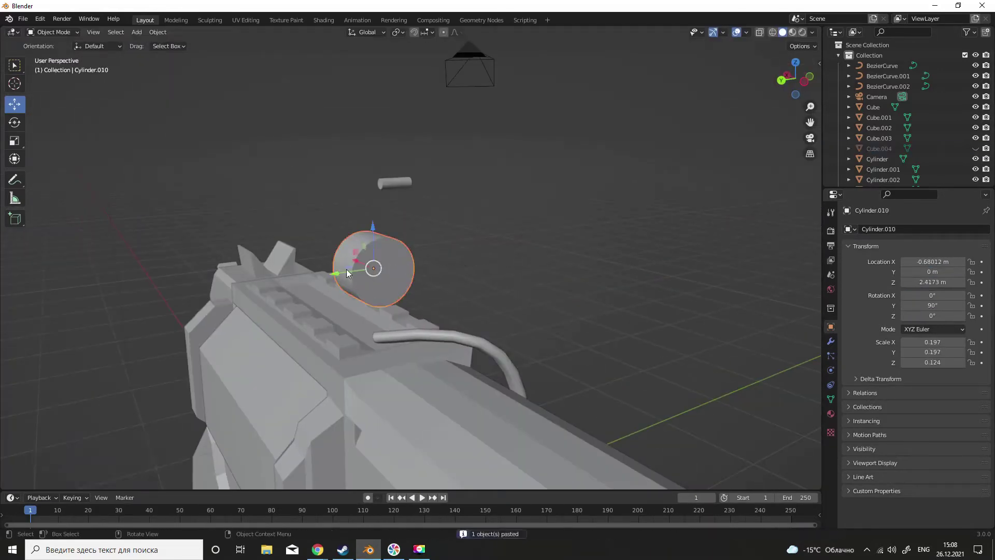
{"action": "mouse_move", "coordinate": [346, 269]}
{"action": "middle_mouse_down"}
{"action": "mouse_move", "coordinate": [405, 302]}
{"action": "mouse_move", "coordinate": [411, 320]}
{"action": "middle_mouse_up"}
{"action": "key", "text": "Tab"}
{"action": "key", "text": "ctrl+b"}
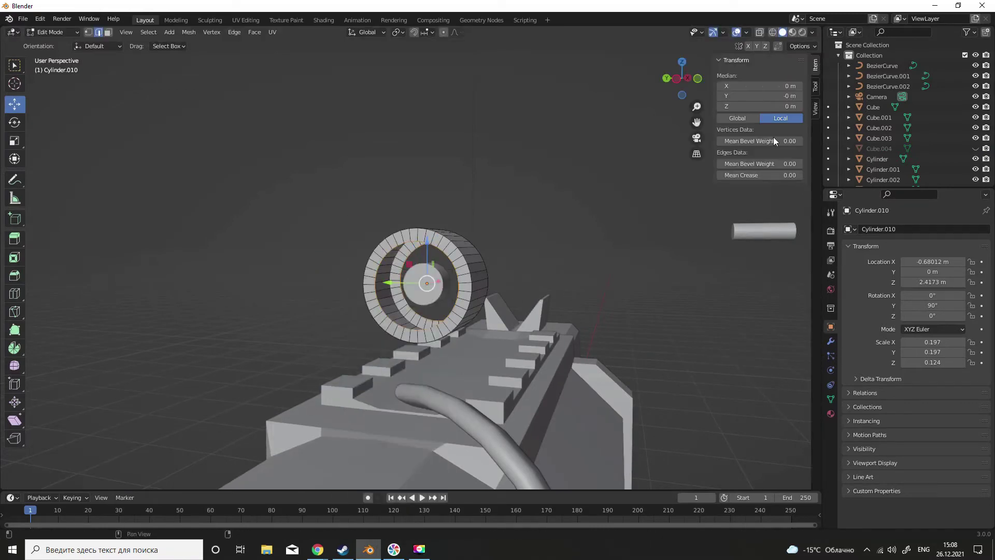
{"action": "key", "text": "n"}
{"action": "scroll", "coordinate": [399, 284], "scroll_direction": "up", "scroll_amount": 2}
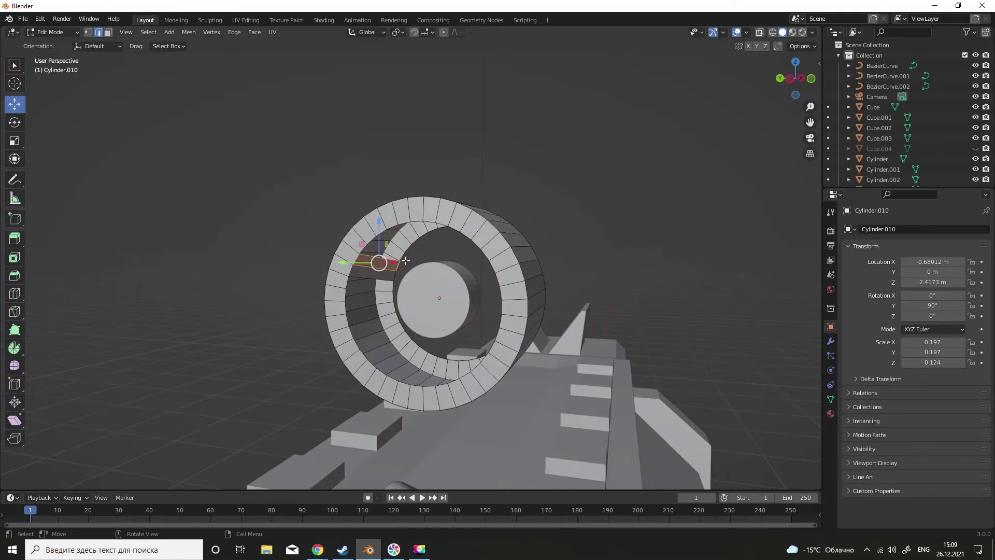
{"action": "scroll", "coordinate": [431, 220], "scroll_direction": "down", "scroll_amount": 2}
{"action": "middle_click_drag", "start_coordinate": [431, 220], "coordinate": [356, 325]}
- Select a face loop around the post's ring and view it end-on from the side
{"action": "key", "text": "ctrl+e"}
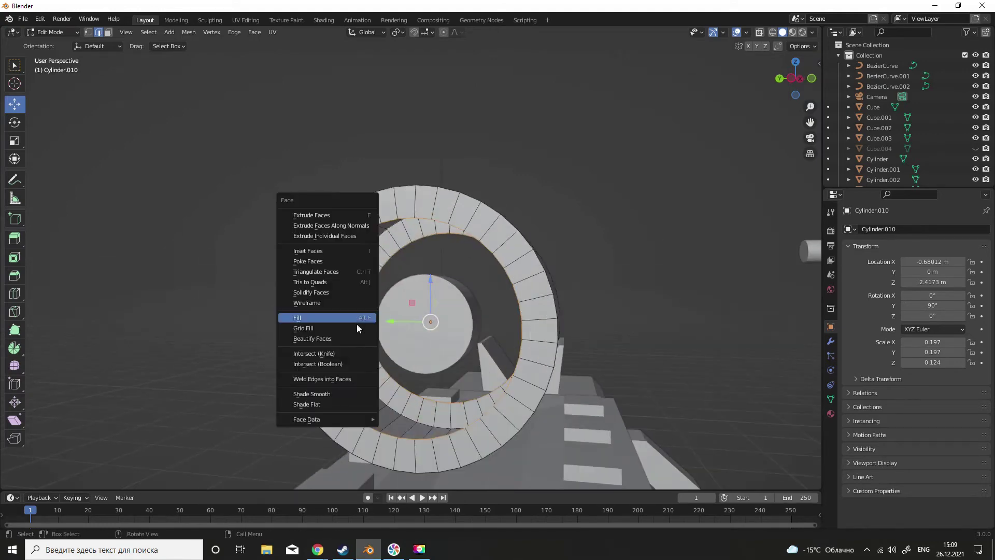
{"action": "left_click", "coordinate": [356, 325]}
{"action": "key", "text": "ctrl+f"}
{"action": "key", "text": "KP_3"}
{"action": "key", "text": "KP_5"}
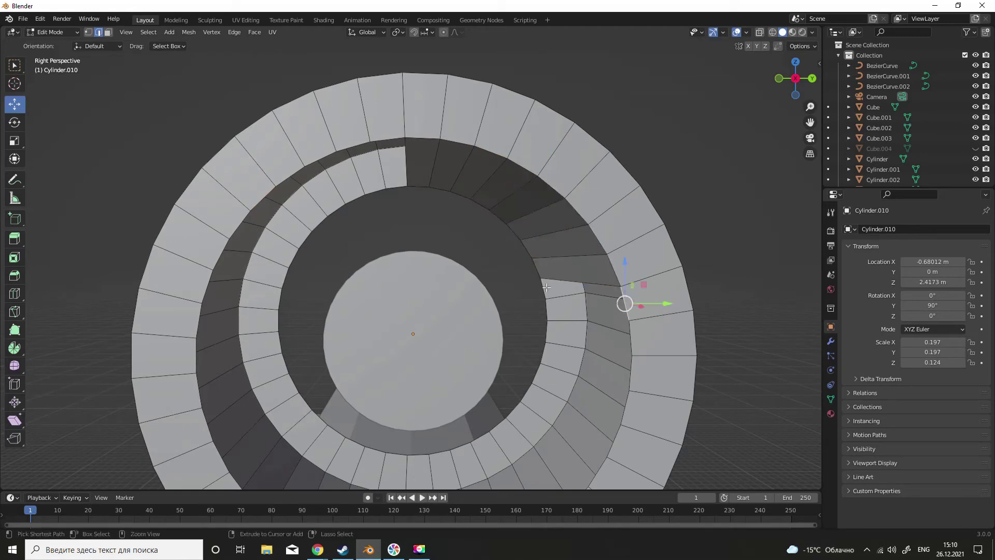
{"action": "middle_click_drag", "start_coordinate": [551, 395], "coordinate": [525, 469], "text": "ctrl"}
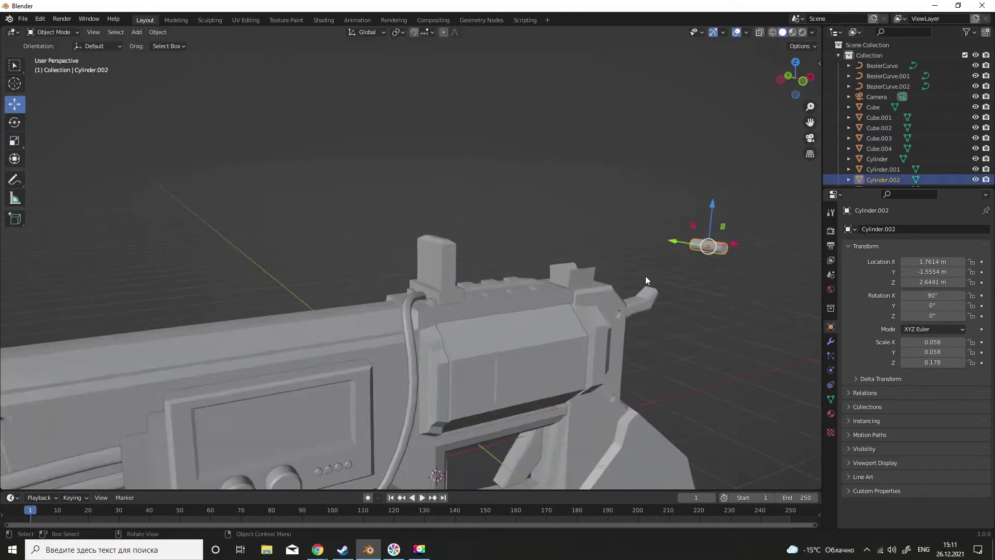
- Make linked copies of the small pin and place them as rivets in front wireframe view
{"action": "key", "text": "Tab"}
{"action": "scroll", "coordinate": [665, 281], "scroll_direction": "up", "scroll_amount": 3}
{"action": "key", "text": "KP_1"}
{"action": "key", "text": "shift+z"}
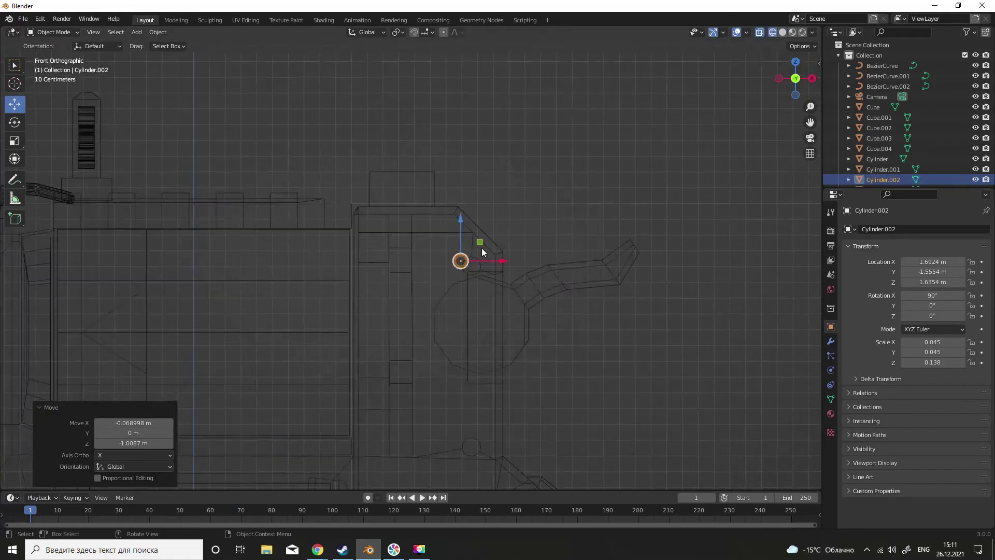
{"action": "scroll", "coordinate": [558, 288], "scroll_direction": "up", "scroll_amount": 3}
{"action": "key", "text": "alt+d"}
{"action": "left_click", "coordinate": [169, 370]}
{"action": "scroll", "coordinate": [364, 340], "scroll_direction": "up", "scroll_amount": 3}
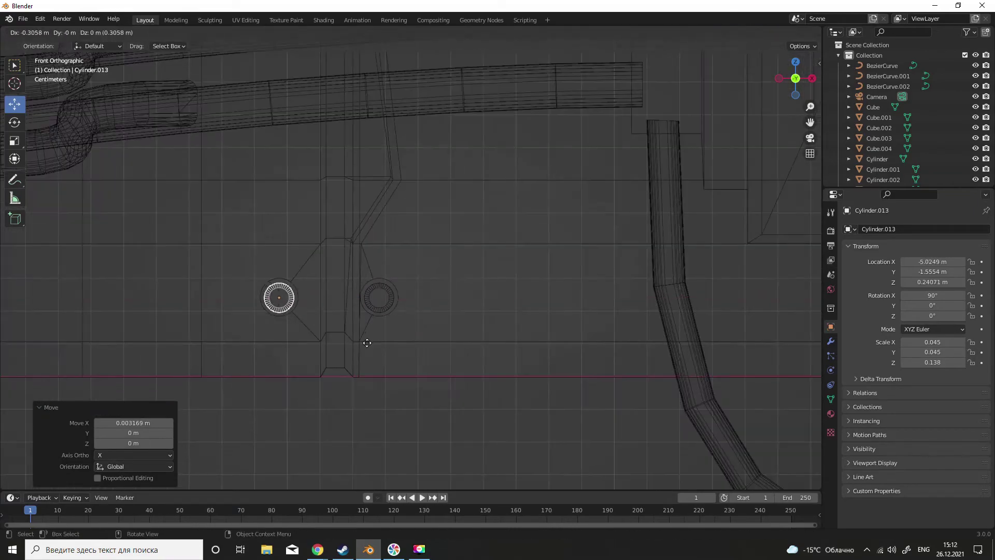
{"action": "scroll", "coordinate": [415, 156], "scroll_direction": "up", "scroll_amount": 3}
{"action": "key", "text": "KP_7"}
{"action": "scroll", "coordinate": [489, 287], "scroll_direction": "down", "scroll_amount": 4}
{"action": "left_click", "coordinate": [330, 387]}
- Shift the pin along the depth axis and check it in solid shading
{"action": "key", "text": "g"}
{"action": "key", "text": "y"}
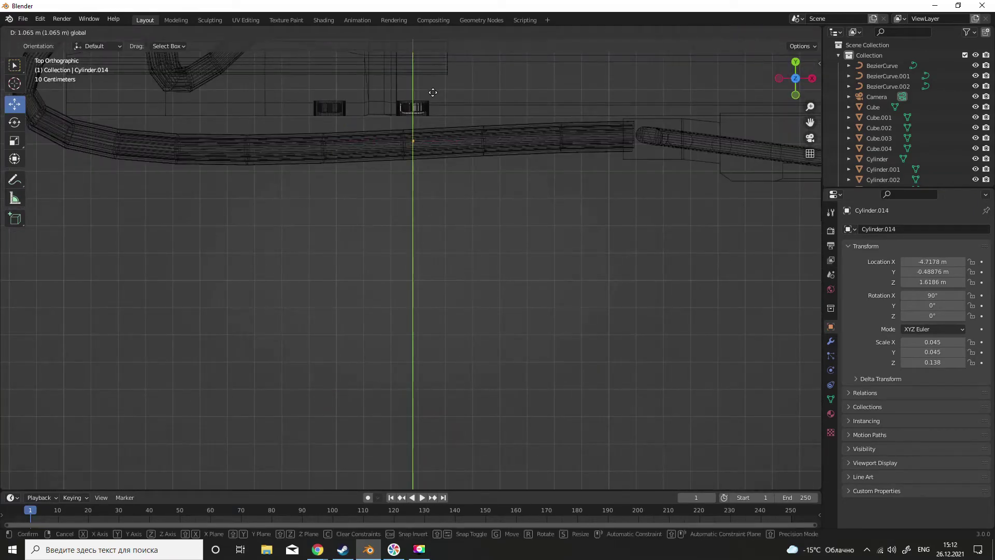
{"action": "left_click", "coordinate": [475, 290]}
{"action": "scroll", "coordinate": [474, 291], "scroll_direction": "down", "scroll_amount": 3}
{"action": "middle_click_drag", "start_coordinate": [475, 290], "coordinate": [489, 253]}
{"action": "key", "text": "shift+z"}
{"action": "key", "text": "Tab"}
{"action": "scroll", "coordinate": [419, 366], "scroll_direction": "up", "scroll_amount": 4}
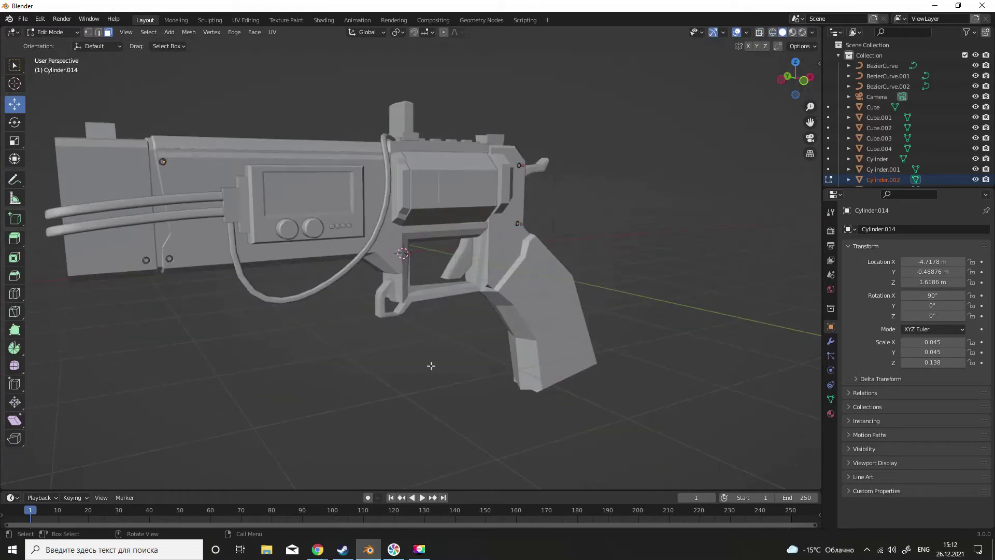
{"action": "key", "text": "Tab"}
- Add a Bezier curve and place it under the trigger guard in side view
{"action": "left_click", "coordinate": [137, 32]}
{"action": "key", "text": "Tab"}
{"action": "key", "text": "KP_3"}
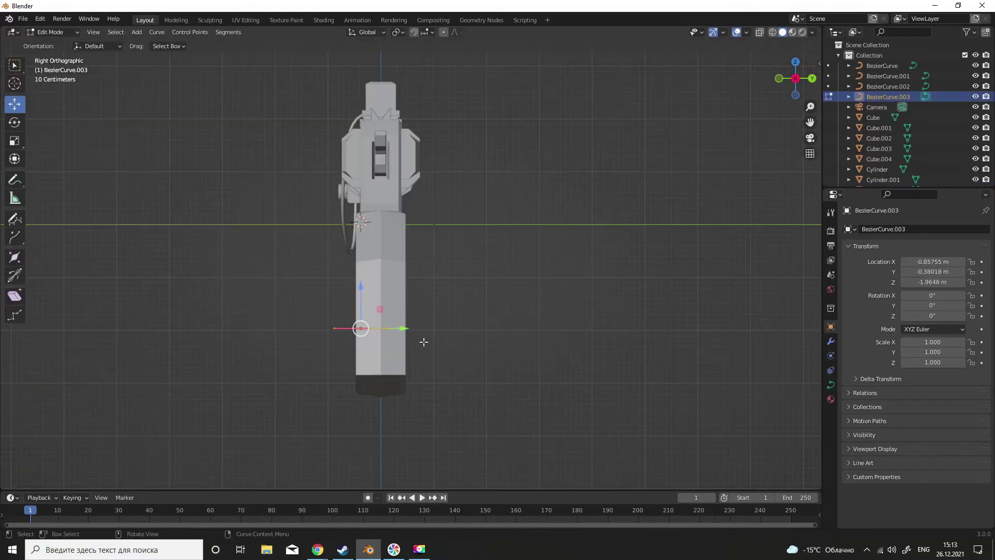
{"action": "key", "text": "g"}
{"action": "left_click", "coordinate": [455, 299]}
{"action": "middle_click_drag", "start_coordinate": [455, 298], "coordinate": [455, 298]}
- Move the curve's control points along the depth axis so the cord hooks and hangs down
{"action": "key", "text": "KP_3"}
{"action": "key", "text": "g"}
{"action": "key", "text": "y"}
{"action": "left_click", "coordinate": [502, 344]}
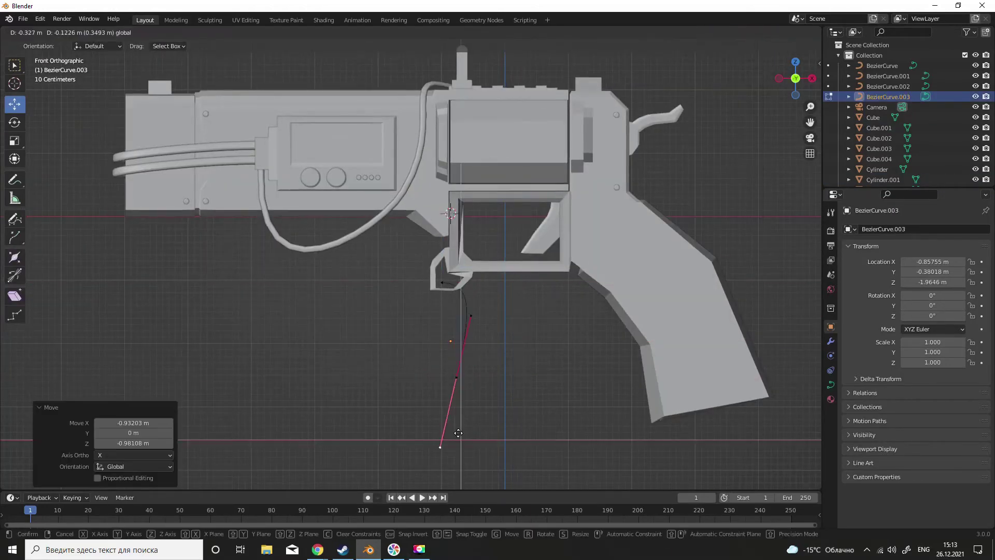
{"action": "middle_click_drag", "start_coordinate": [502, 344], "coordinate": [444, 297]}
{"action": "key", "text": "g"}
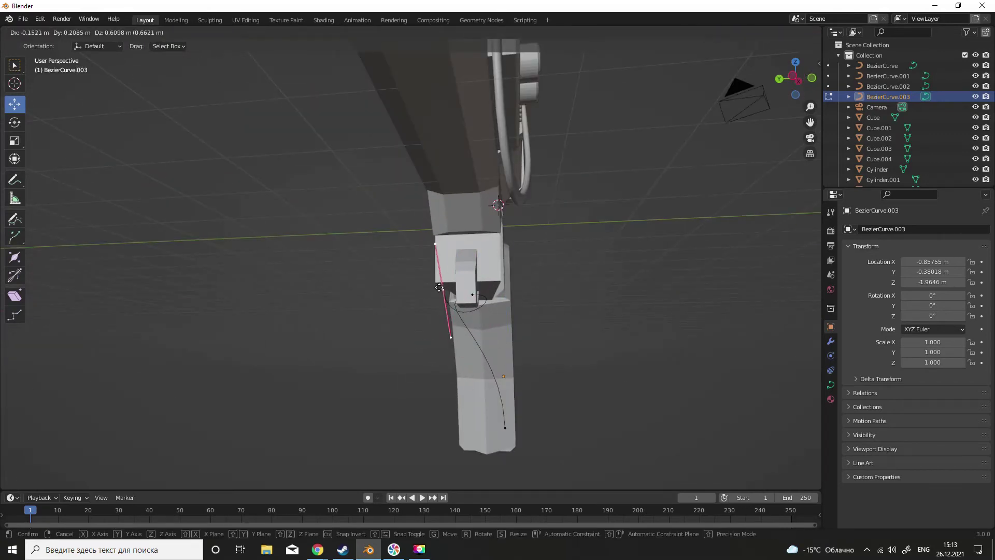
{"action": "key", "text": "g"}
- Lower the curve's Geometry Bevel Depth to make the cord thin
{"action": "left_click", "coordinate": [482, 430]}
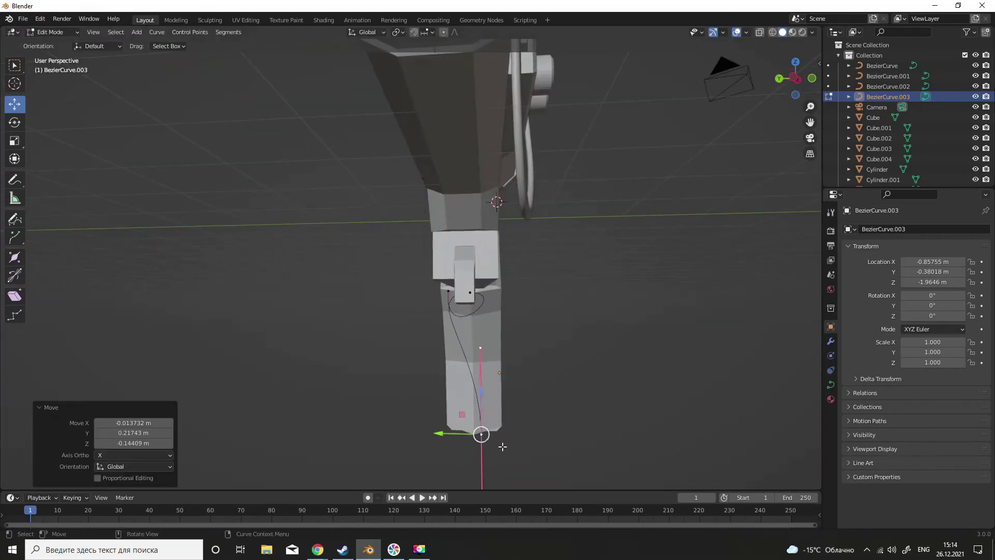
{"action": "key", "text": "Tab"}
{"action": "middle_click_drag", "start_coordinate": [597, 385], "coordinate": [622, 386]}
{"action": "left_click_drag", "start_coordinate": [937, 483], "coordinate": [922, 483]}
{"action": "left_click", "coordinate": [800, 490]}
{"action": "mouse_move", "coordinate": [800, 490]}
{"action": "middle_mouse_down"}
{"action": "mouse_move", "coordinate": [449, 297]}
{"action": "mouse_move", "coordinate": [538, 308]}
{"action": "middle_mouse_up"}
- Add a cylinder at the cord's end, stretched along Z and scaled down
{"action": "left_click", "coordinate": [137, 32]}
{"action": "left_click", "coordinate": [228, 99]}
{"action": "key", "text": "s"}
{"action": "key", "text": "z"}
{"action": "left_click", "coordinate": [482, 409]}
{"action": "key", "text": "s"}
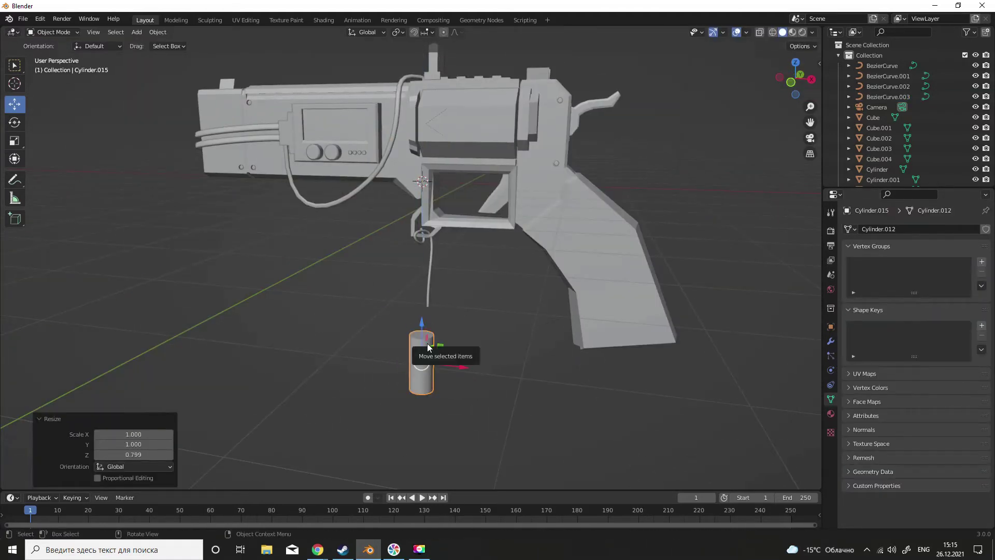
{"action": "key", "text": "KP_3"}
{"action": "middle_click_drag", "start_coordinate": [428, 348], "coordinate": [400, 328]}
- Add a loop cut to the charm cylinder and slide it near the bottom
{"action": "key", "text": "Tab"}
{"action": "scroll", "coordinate": [482, 363], "scroll_direction": "up", "scroll_amount": 5}
{"action": "left_click", "coordinate": [15, 293]}
{"action": "left_click_drag", "start_coordinate": [480, 394], "coordinate": [495, 374]}
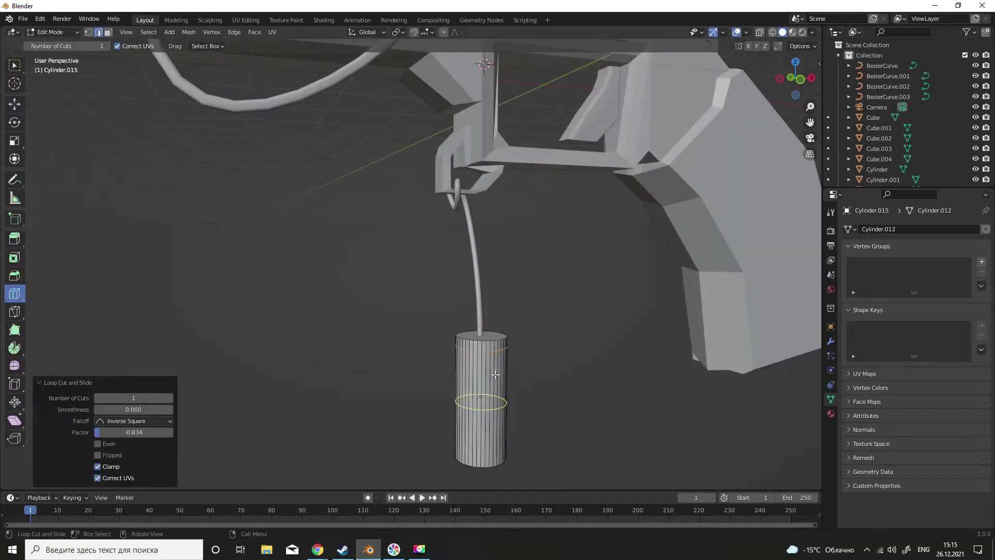
{"action": "left_click", "coordinate": [519, 326]}
{"action": "middle_click_drag", "start_coordinate": [519, 326], "coordinate": [497, 332]}
- Scale down the charm's bottom face to narrow its end, then delete the selection
{"action": "left_click", "coordinate": [462, 400]}
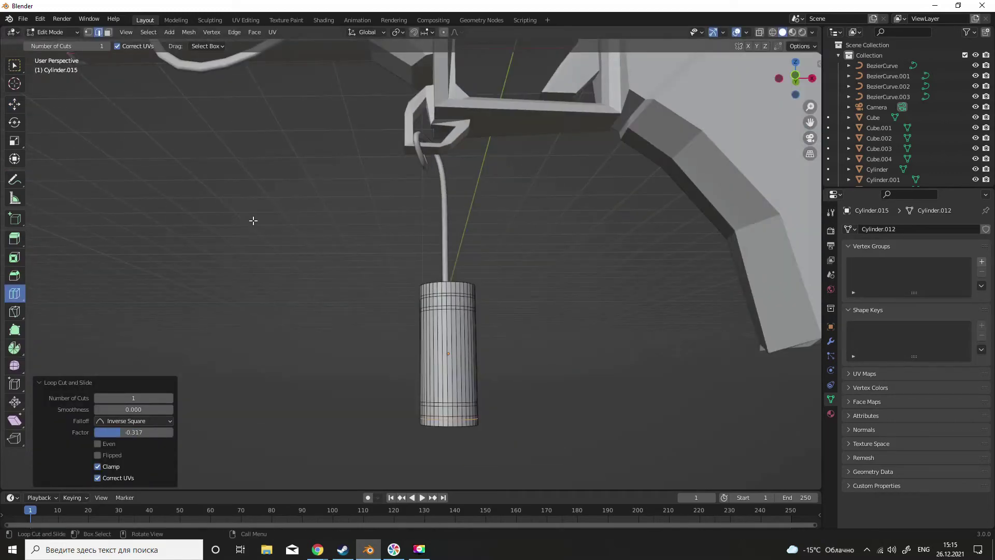
{"action": "middle_click_drag", "start_coordinate": [588, 389], "coordinate": [471, 402]}
{"action": "left_click", "coordinate": [456, 403]}
{"action": "key", "text": "s"}
{"action": "left_click", "coordinate": [511, 438]}
{"action": "key", "text": "Tab"}
{"action": "scroll", "coordinate": [462, 302], "scroll_direction": "down", "scroll_amount": 5}
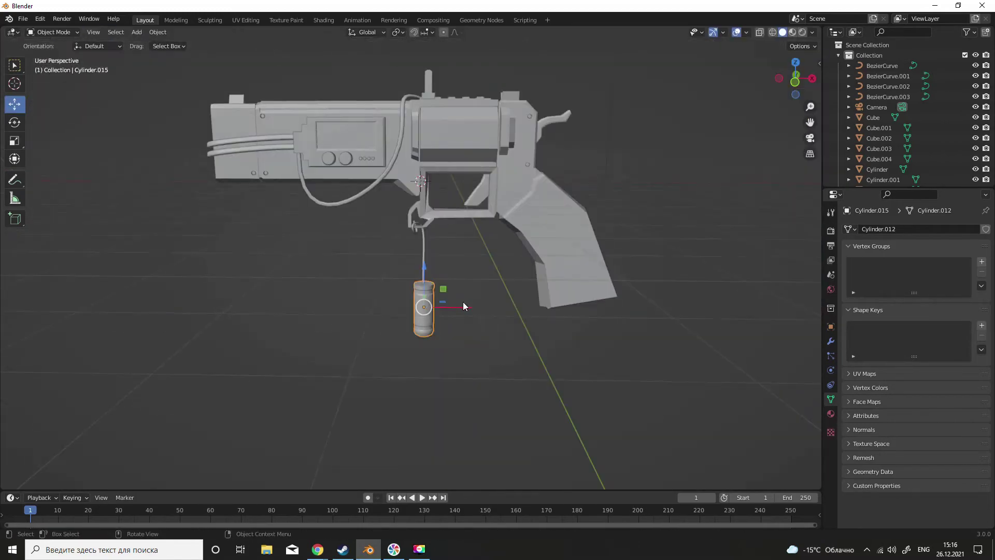
{"action": "key", "text": "Delete"}
{"action": "scroll", "coordinate": [456, 278], "scroll_direction": "up", "scroll_amount": 5}
{"action": "left_click", "coordinate": [136, 31]}
- Add a cube below the gun and extrude one of its faces by 1 m
{"action": "left_click", "coordinate": [237, 54]}
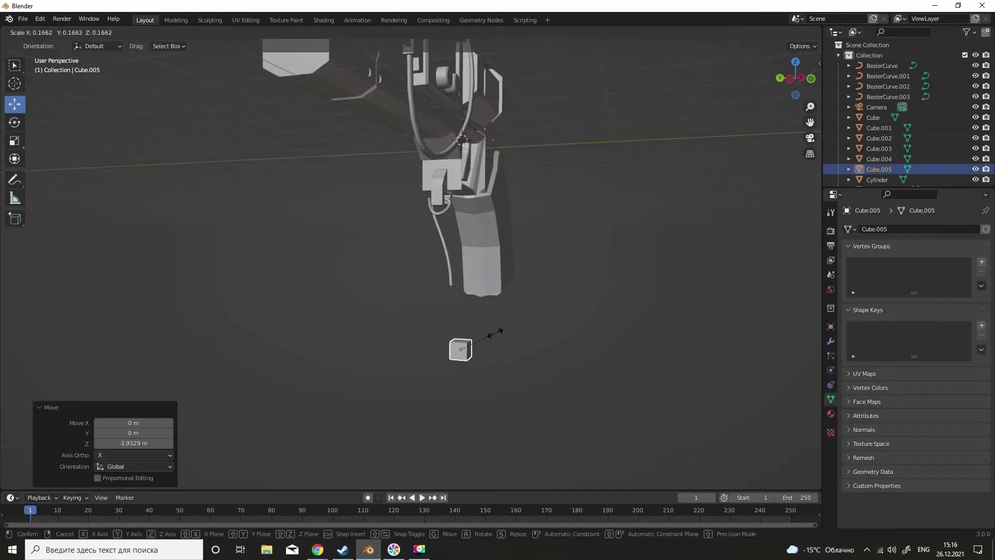
{"action": "scroll", "coordinate": [493, 333], "scroll_direction": "up", "scroll_amount": 4}
{"action": "middle_click_drag", "start_coordinate": [500, 331], "coordinate": [570, 358]}
{"action": "key", "text": "Tab"}
{"action": "key", "text": "e"}
{"action": "key", "text": "Escape"}
{"action": "middle_click_drag", "start_coordinate": [623, 377], "coordinate": [484, 289]}
{"action": "type", "text": "e"}
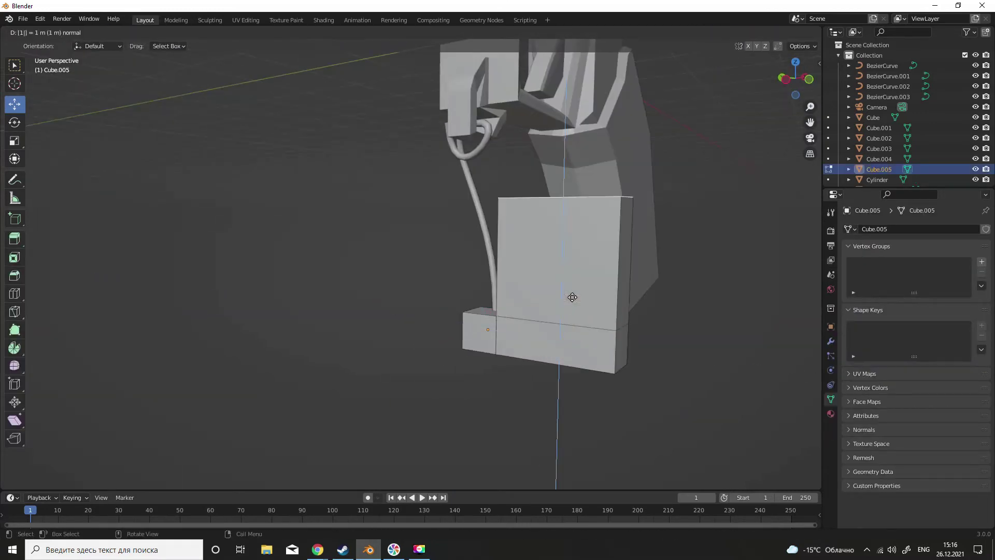
{"action": "type", "text": "1"}
{"action": "key", "text": "Return"}
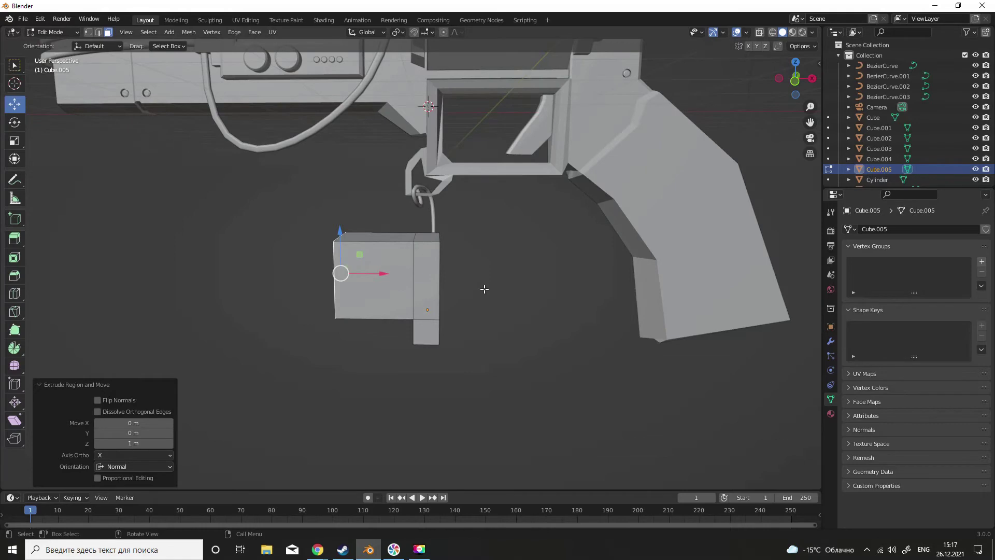
- Delete a selected face of the block
{"action": "scroll", "coordinate": [483, 289], "scroll_direction": "down", "scroll_amount": 3}
{"action": "middle_click_drag", "start_coordinate": [484, 289], "coordinate": [377, 312]}
{"action": "scroll", "coordinate": [378, 311], "scroll_direction": "up", "scroll_amount": 3}
{"action": "key", "text": "x"}
{"action": "left_click", "coordinate": [381, 324]}
{"action": "key", "text": "Tab"}
- Extrude another face by 1 m to grow the blocky pixel shape
{"action": "scroll", "coordinate": [357, 255], "scroll_direction": "down", "scroll_amount": 3}
{"action": "scroll", "coordinate": [373, 333], "scroll_direction": "down", "scroll_amount": 3}
{"action": "mouse_move", "coordinate": [418, 337]}
{"action": "middle_mouse_down"}
{"action": "mouse_move", "coordinate": [650, 470]}
{"action": "mouse_move", "coordinate": [466, 363]}
{"action": "middle_mouse_up"}
{"action": "key", "text": "Tab"}
{"action": "type", "text": "e"}
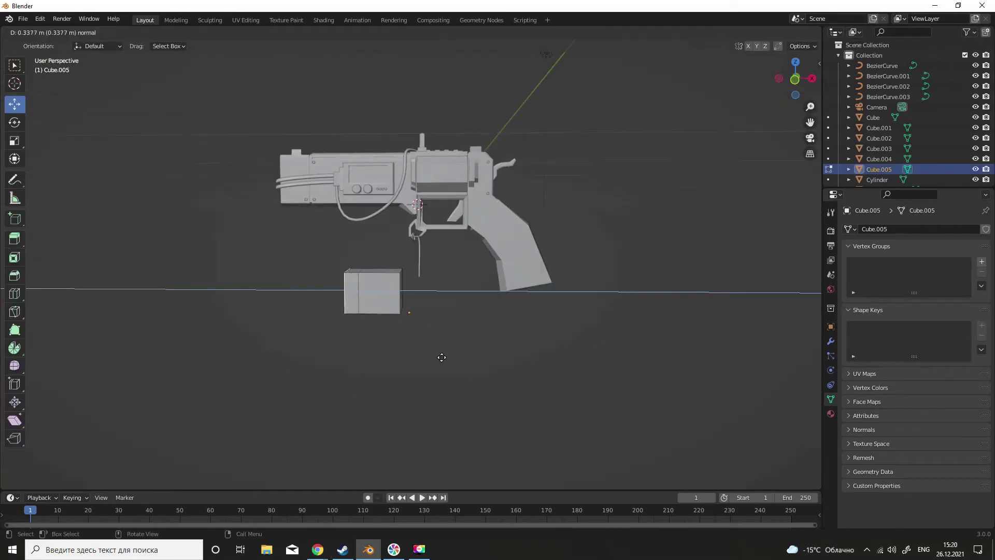
{"action": "type", "text": "1"}
{"action": "key", "text": "Return"}
{"action": "mouse_move", "coordinate": [371, 303]}
{"action": "middle_mouse_down"}
{"action": "mouse_move", "coordinate": [384, 332]}
{"action": "mouse_move", "coordinate": [395, 321]}
{"action": "mouse_move", "coordinate": [544, 306]}
{"action": "mouse_move", "coordinate": [437, 363]}
{"action": "mouse_move", "coordinate": [571, 363]}
{"action": "mouse_move", "coordinate": [409, 402]}
{"action": "mouse_move", "coordinate": [319, 377]}
{"action": "mouse_move", "coordinate": [260, 220]}
{"action": "mouse_move", "coordinate": [265, 194]}
{"action": "mouse_move", "coordinate": [260, 217]}
{"action": "mouse_move", "coordinate": [313, 255]}
{"action": "mouse_move", "coordinate": [381, 362]}
{"action": "mouse_move", "coordinate": [561, 288]}
{"action": "mouse_move", "coordinate": [504, 378]}
{"action": "mouse_move", "coordinate": [435, 418]}
{"action": "middle_mouse_up"}
{"action": "type", "text": "e1"}
{"action": "key", "text": "Return"}
- Scale the pixel pendant to 0.316 and lift it under the cable
{"action": "key", "text": "Tab"}
{"action": "key", "text": "s"}
{"action": "left_click", "coordinate": [502, 309]}
{"action": "mouse_move", "coordinate": [503, 310]}
{"action": "middle_mouse_down"}
{"action": "mouse_move", "coordinate": [466, 234]}
{"action": "mouse_move", "coordinate": [518, 249]}
{"action": "middle_mouse_up"}
{"action": "scroll", "coordinate": [519, 249], "scroll_direction": "up", "scroll_amount": 5}
{"action": "left_click_drag", "start_coordinate": [446, 202], "coordinate": [451, 192]}
{"action": "scroll", "coordinate": [517, 254], "scroll_direction": "up", "scroll_amount": 3}
{"action": "left_click", "coordinate": [518, 254]}
{"action": "scroll", "coordinate": [517, 253], "scroll_direction": "down", "scroll_amount": 5}
{"action": "mouse_move", "coordinate": [315, 254]}
{"action": "middle_mouse_down"}
{"action": "mouse_move", "coordinate": [418, 269]}
{"action": "mouse_move", "coordinate": [427, 237]}
{"action": "mouse_move", "coordinate": [732, 309]}
{"action": "middle_mouse_up"}
{"action": "left_click", "coordinate": [830, 230]}
{"action": "left_click", "coordinate": [947, 229]}
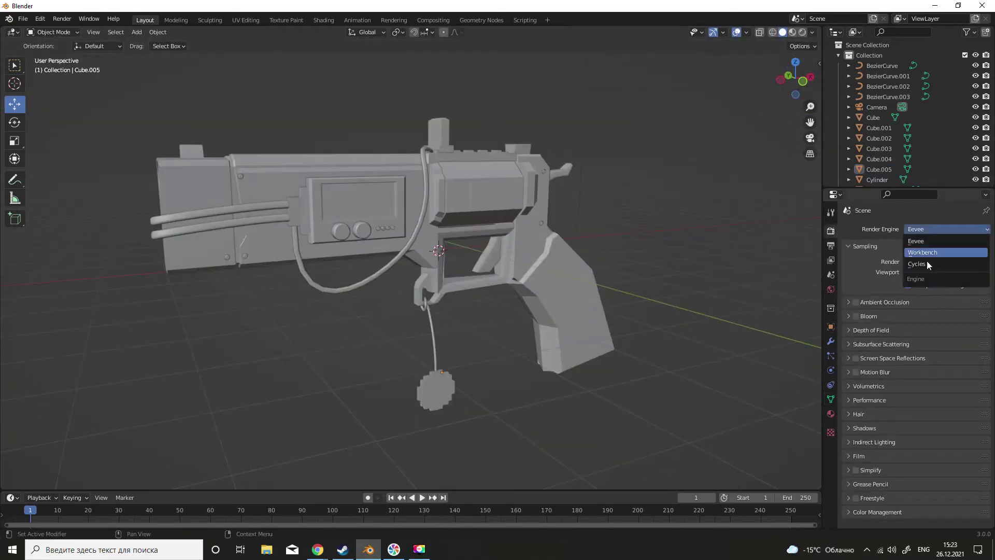
- Switch rendering to Cycles with rendered shading and select the frame in the Shading workspace
{"action": "left_click", "coordinate": [926, 260]}
{"action": "key", "text": "z"}
{"action": "left_click", "coordinate": [674, 211]}
{"action": "left_click", "coordinate": [542, 311]}
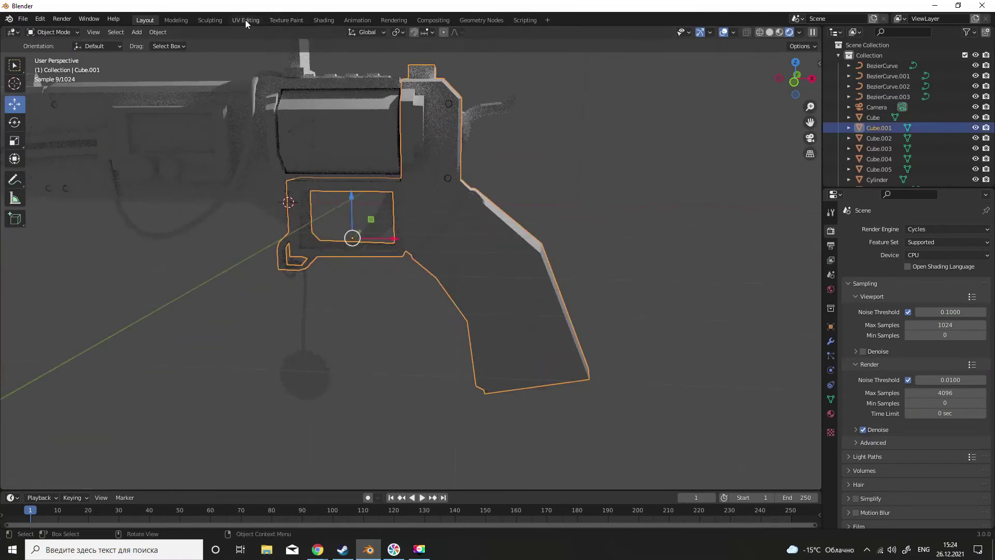
{"action": "left_click", "coordinate": [286, 20]}
{"action": "left_click", "coordinate": [323, 20]}
- Give the frame's material a grey base colour and Metallic 1
{"action": "left_click", "coordinate": [831, 340]}
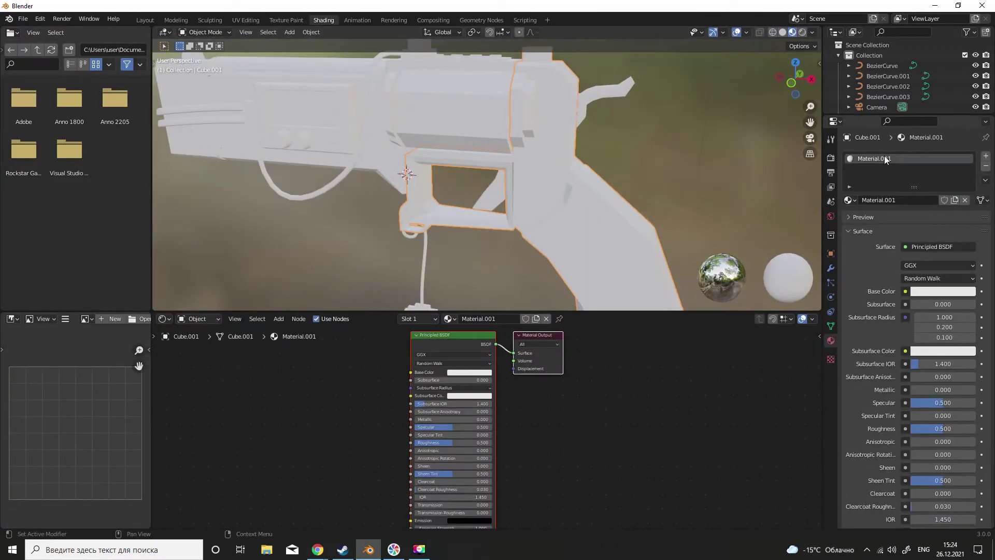
{"action": "left_click_drag", "start_coordinate": [919, 265], "coordinate": [902, 265]}
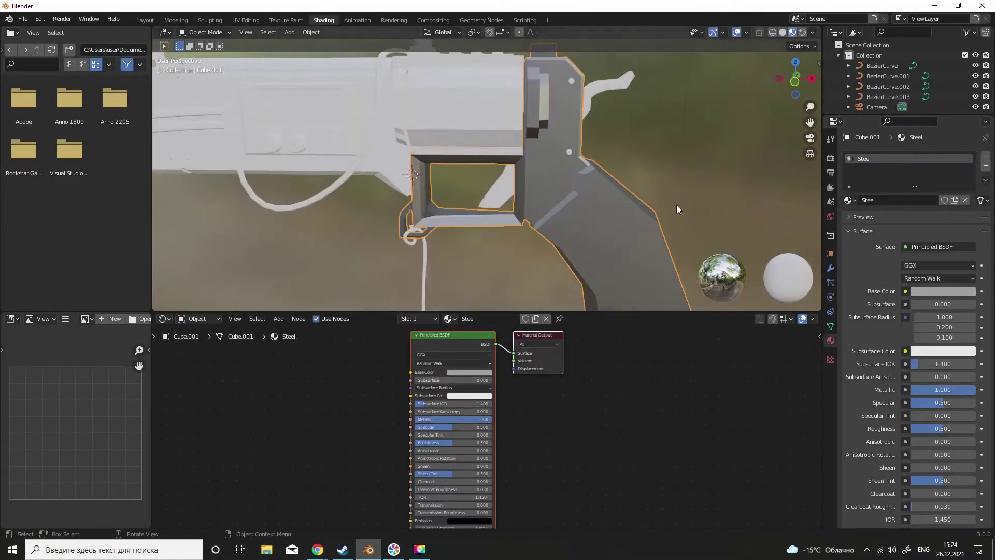
{"action": "left_click_drag", "start_coordinate": [912, 390], "coordinate": [974, 390]}
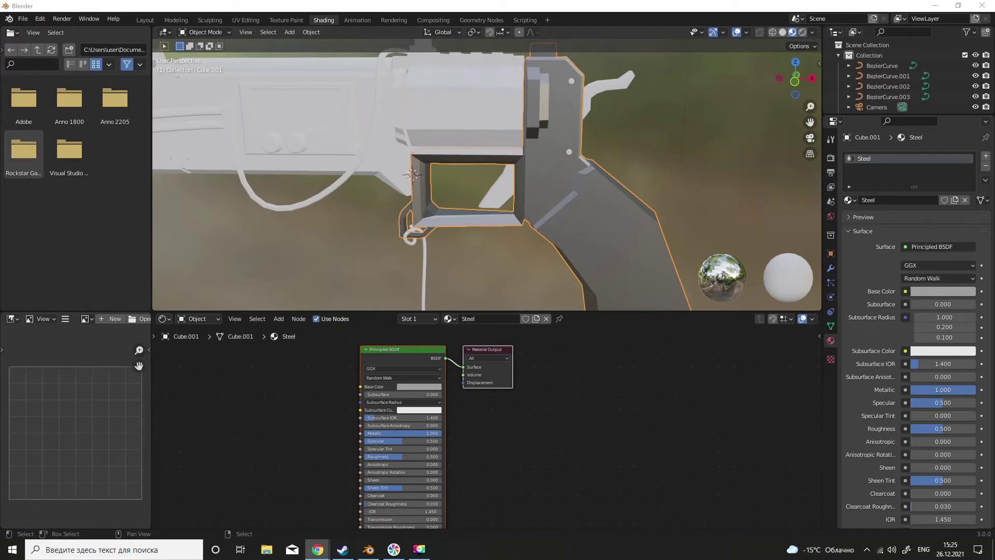
{"action": "left_click_drag", "start_coordinate": [487, 349], "coordinate": [522, 351]}
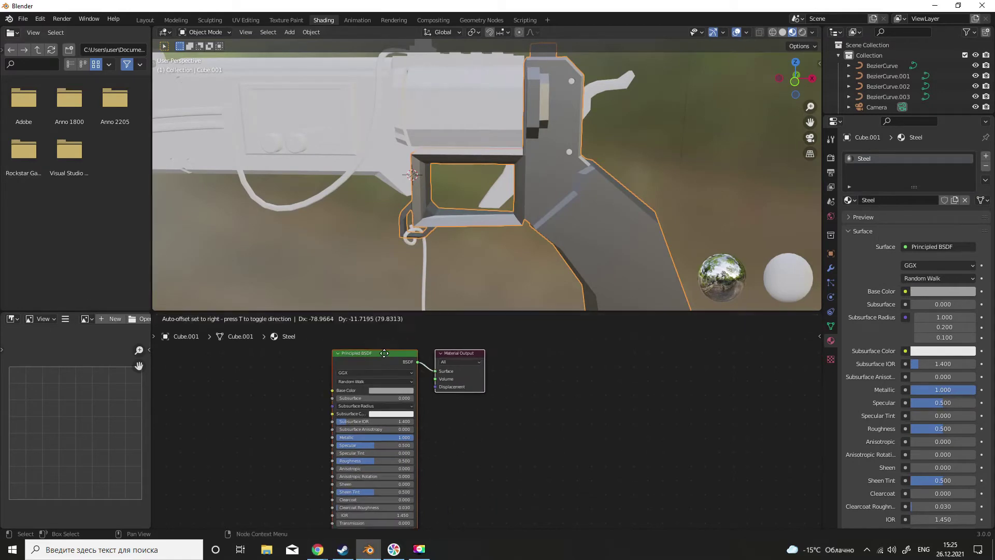
- Mix a grey, sharp Glossy BSDF into the Steel material through a Mix Shader
{"action": "left_click", "coordinate": [278, 318]}
{"action": "left_click", "coordinate": [383, 225]}
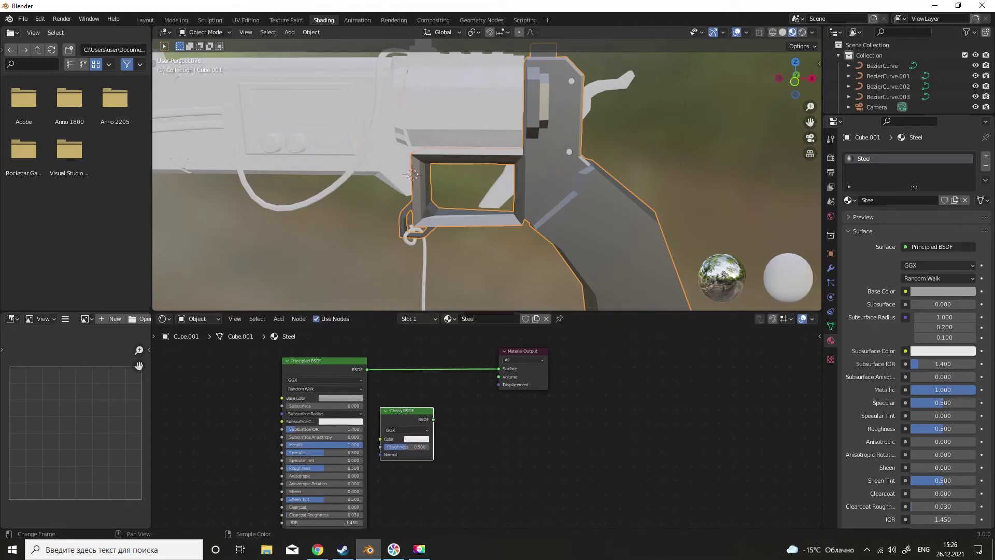
{"action": "left_click", "coordinate": [367, 251]}
{"action": "left_click", "coordinate": [445, 370]}
{"action": "mouse_move", "coordinate": [440, 437]}
{"action": "left_mouse_down"}
{"action": "mouse_move", "coordinate": [425, 394]}
{"action": "mouse_move", "coordinate": [460, 403]}
{"action": "left_mouse_up"}
{"action": "left_click", "coordinate": [412, 484]}
{"action": "left_click", "coordinate": [396, 475]}
{"action": "left_click", "coordinate": [802, 32]}
{"action": "mouse_move", "coordinate": [626, 182]}
{"action": "middle_mouse_down"}
{"action": "mouse_move", "coordinate": [572, 209]}
{"action": "mouse_move", "coordinate": [443, 215]}
{"action": "mouse_move", "coordinate": [541, 205]}
{"action": "mouse_move", "coordinate": [654, 219]}
{"action": "middle_mouse_up"}
{"action": "left_click", "coordinate": [541, 206]}
{"action": "scroll", "coordinate": [654, 219], "scroll_direction": "down", "scroll_amount": 2}
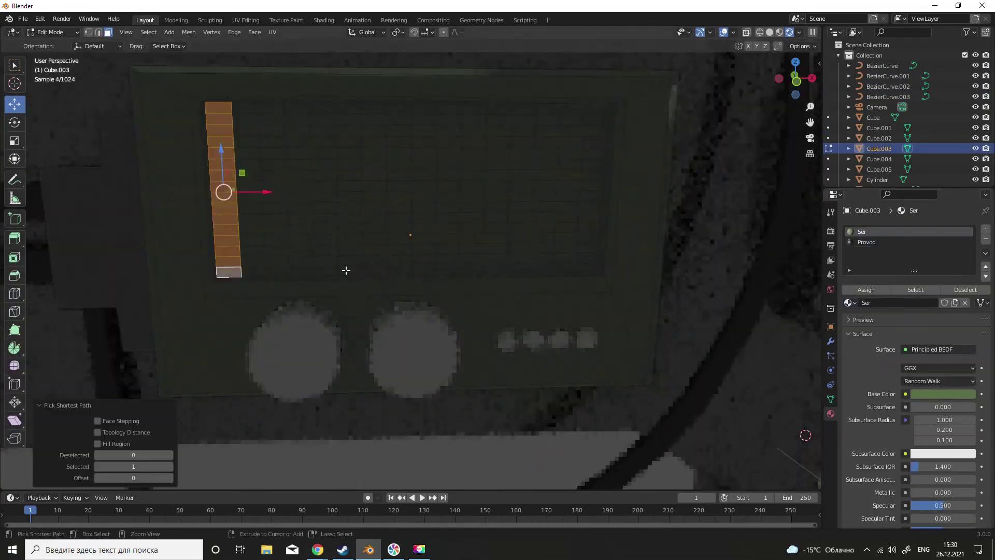
- Assign a new green Emission material to the display's pixel-letter faces
{"action": "left_click", "coordinate": [564, 257], "text": "ctrl"}
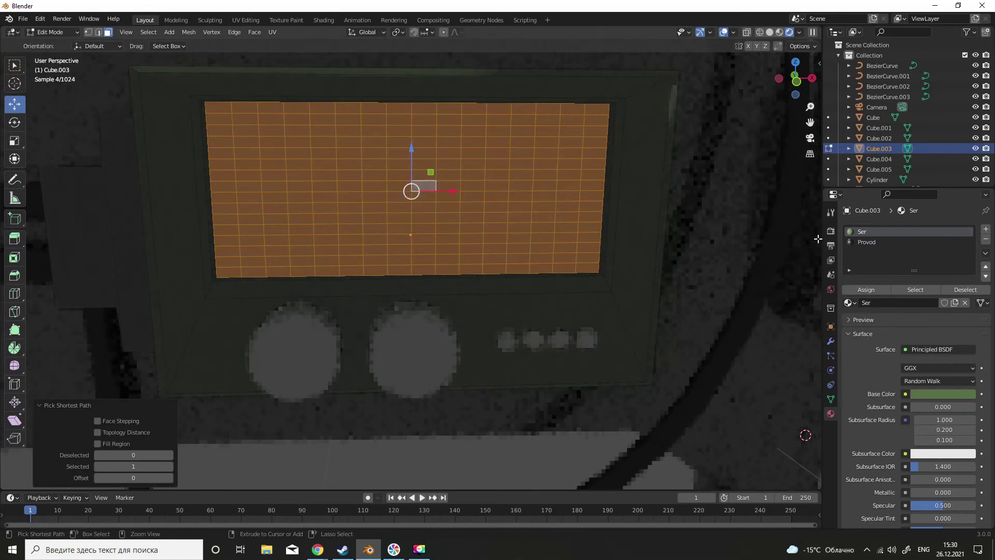
{"action": "left_click", "coordinate": [867, 242]}
{"action": "left_click", "coordinate": [258, 146]}
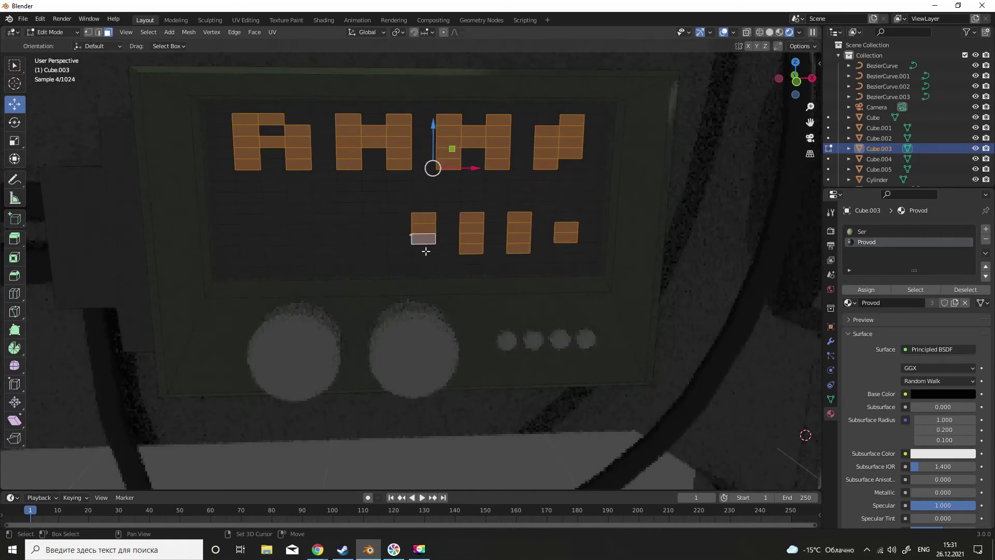
{"action": "left_click", "coordinate": [985, 228]}
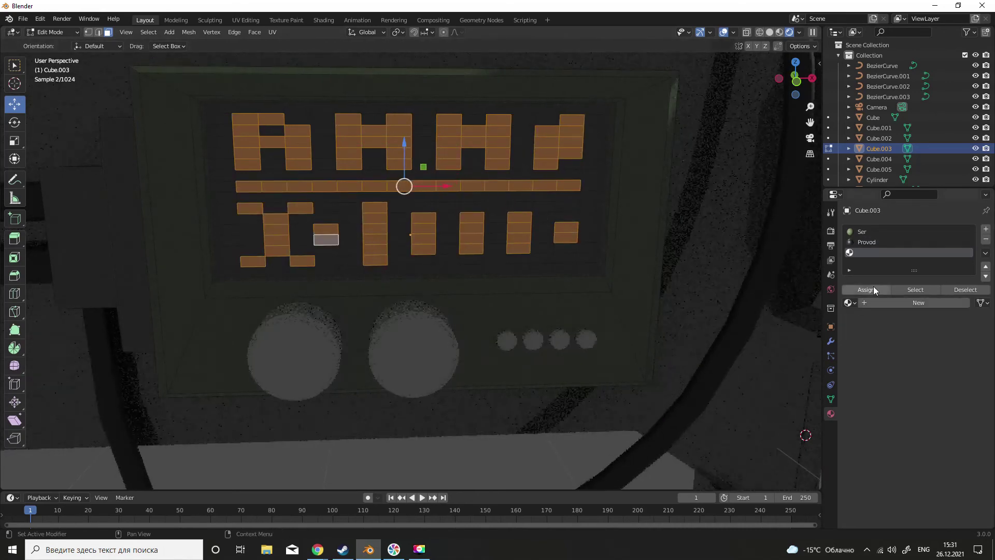
{"action": "left_click", "coordinate": [880, 303]}
{"action": "left_click", "coordinate": [847, 303]}
{"action": "left_click", "coordinate": [866, 272]}
{"action": "left_click", "coordinate": [942, 368]}
{"action": "left_click", "coordinate": [904, 262]}
- Give the indicator dots on the display the green glow material
{"action": "key", "text": "Tab"}
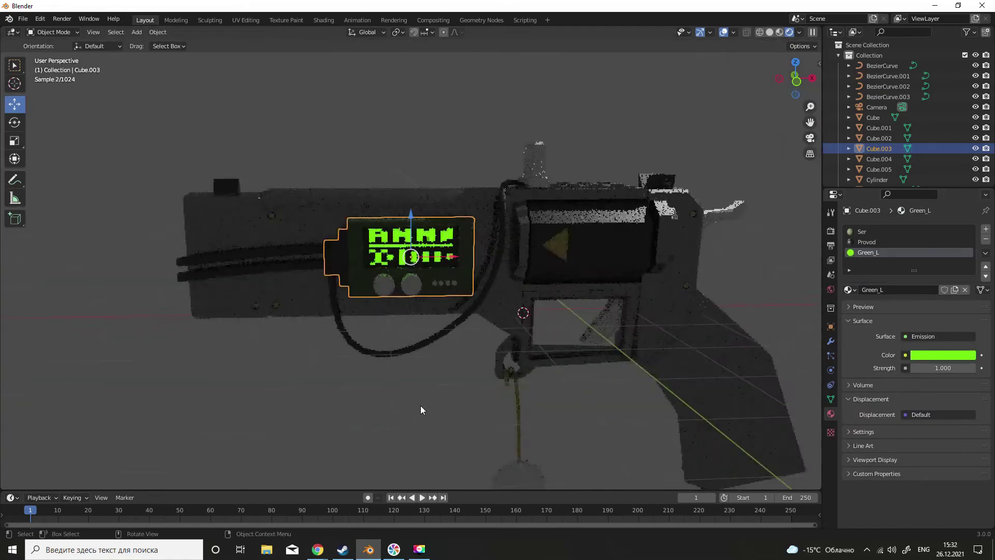
{"action": "left_click", "coordinate": [507, 338]}
{"action": "left_click", "coordinate": [848, 272]}
{"action": "left_click", "coordinate": [558, 338]}
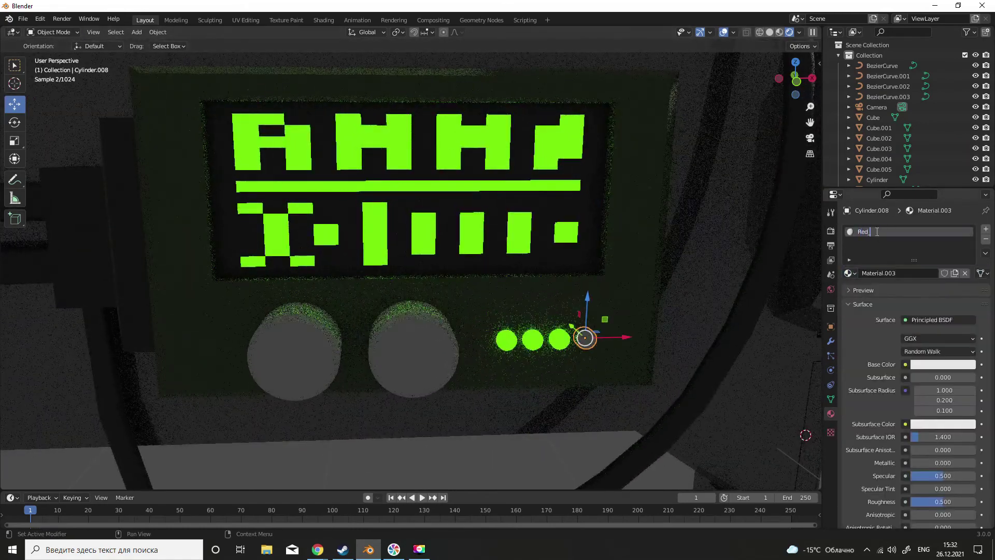
{"action": "scroll", "coordinate": [587, 337], "scroll_direction": "down", "scroll_amount": 5}
{"action": "left_click", "coordinate": [462, 290]}
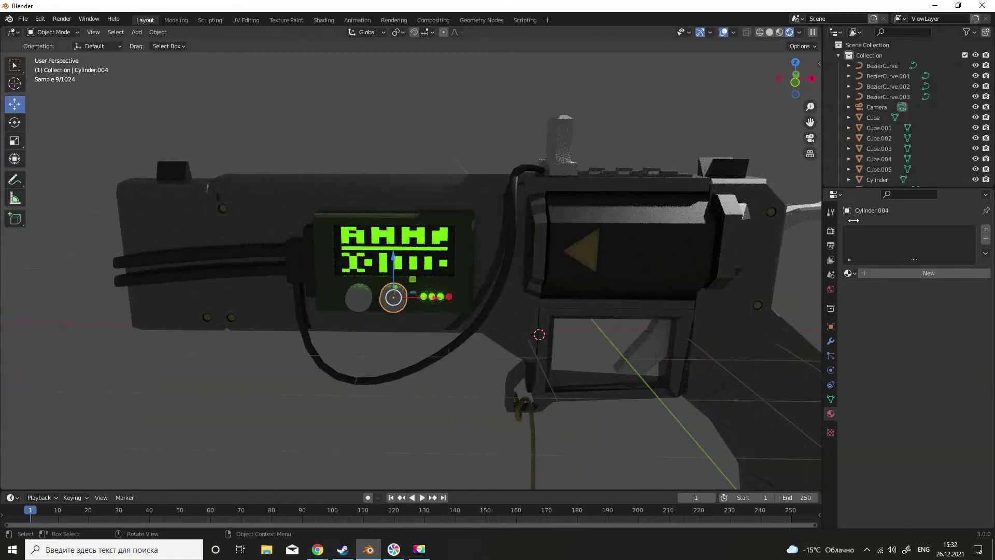
{"action": "left_click", "coordinate": [465, 402]}
{"action": "middle_click_drag", "start_coordinate": [465, 402], "coordinate": [496, 224]}
{"action": "scroll", "coordinate": [497, 224], "scroll_direction": "up", "scroll_amount": 2}
- Assign the dark Provod material to the rear sight's bottom face
{"action": "left_click", "coordinate": [484, 196]}
{"action": "key", "text": "KP_Decimal"}
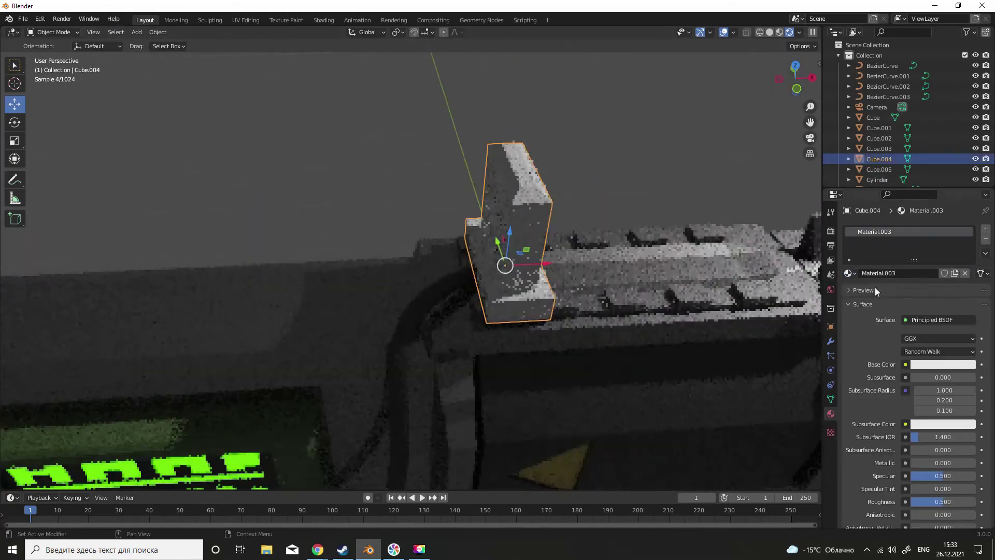
{"action": "key", "text": "Tab"}
{"action": "left_click", "coordinate": [527, 304]}
{"action": "scroll", "coordinate": [527, 304], "scroll_direction": "down", "scroll_amount": 2}
{"action": "left_click", "coordinate": [866, 242]}
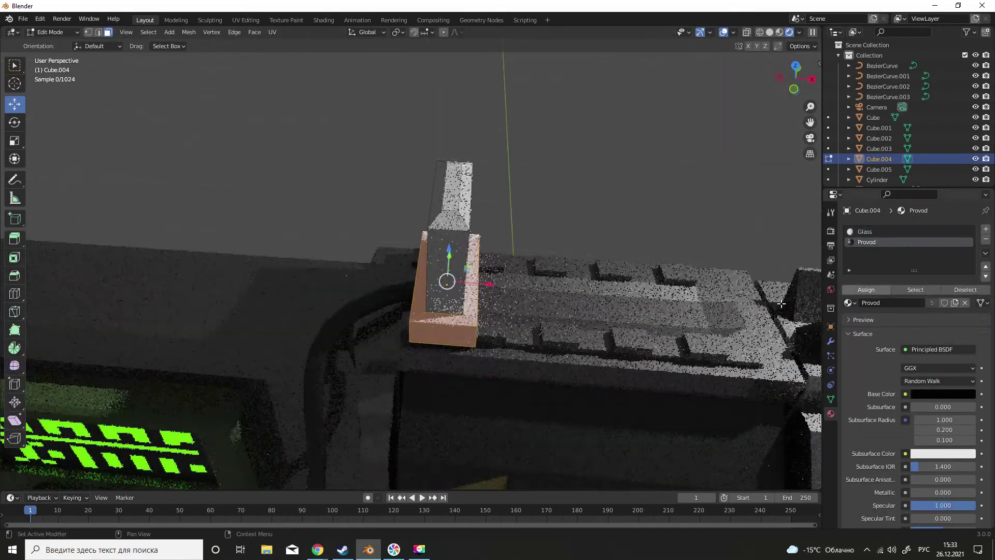
{"action": "left_click", "coordinate": [866, 289]}
{"action": "key", "text": "Tab"}
- Scroll the view and return to the Shading workspace
{"action": "scroll", "coordinate": [593, 166], "scroll_direction": "down", "scroll_amount": 5}
{"action": "scroll", "coordinate": [514, 270], "scroll_direction": "up", "scroll_amount": 5}
{"action": "scroll", "coordinate": [592, 274], "scroll_direction": "down", "scroll_amount": 2}
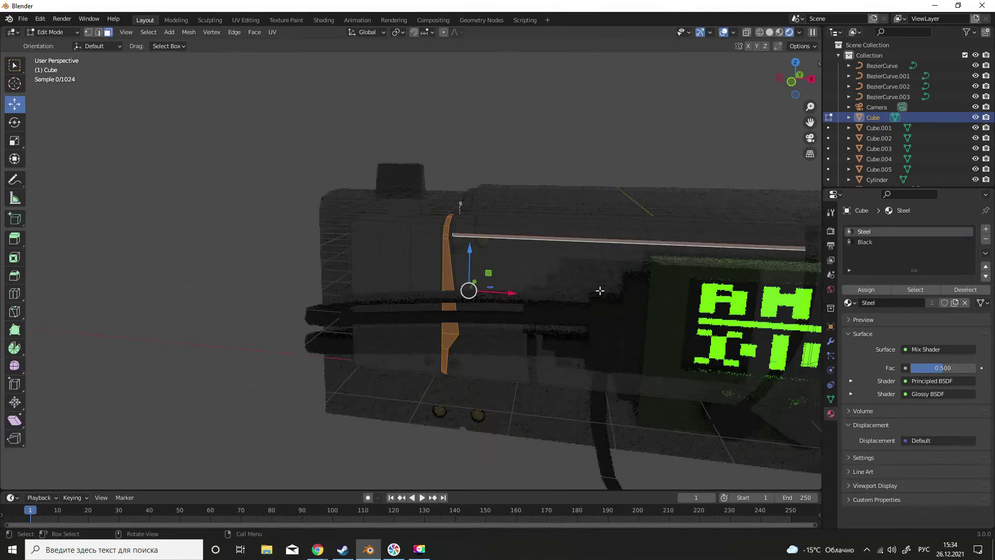
{"action": "scroll", "coordinate": [592, 275], "scroll_direction": "down", "scroll_amount": 3}
{"action": "scroll", "coordinate": [593, 274], "scroll_direction": "down", "scroll_amount": 2}
{"action": "left_click", "coordinate": [323, 20]}
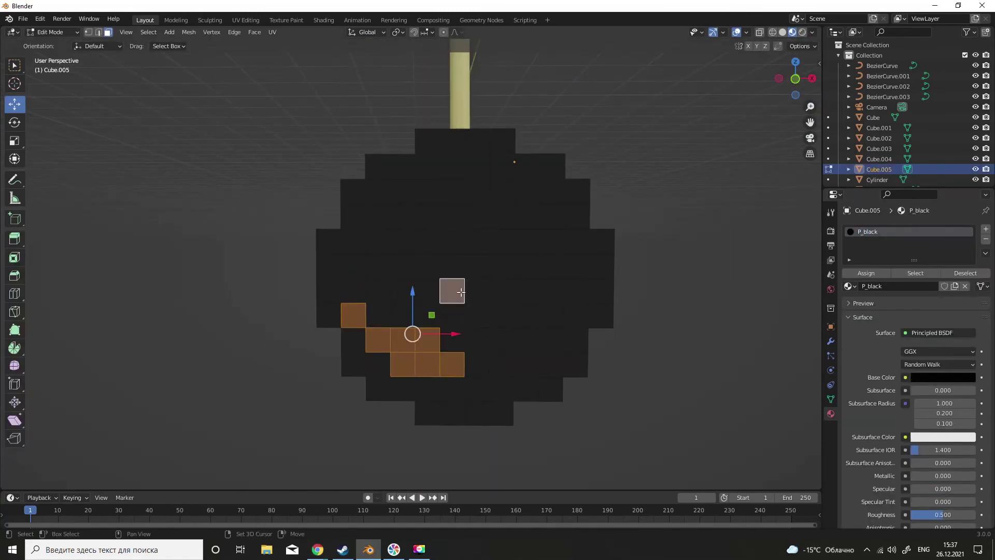
- Add a new material slot for the charm named P_whi
{"action": "left_click", "coordinate": [986, 229]}
{"action": "double_click", "coordinate": [871, 242]}
{"action": "key", "text": "Return"}
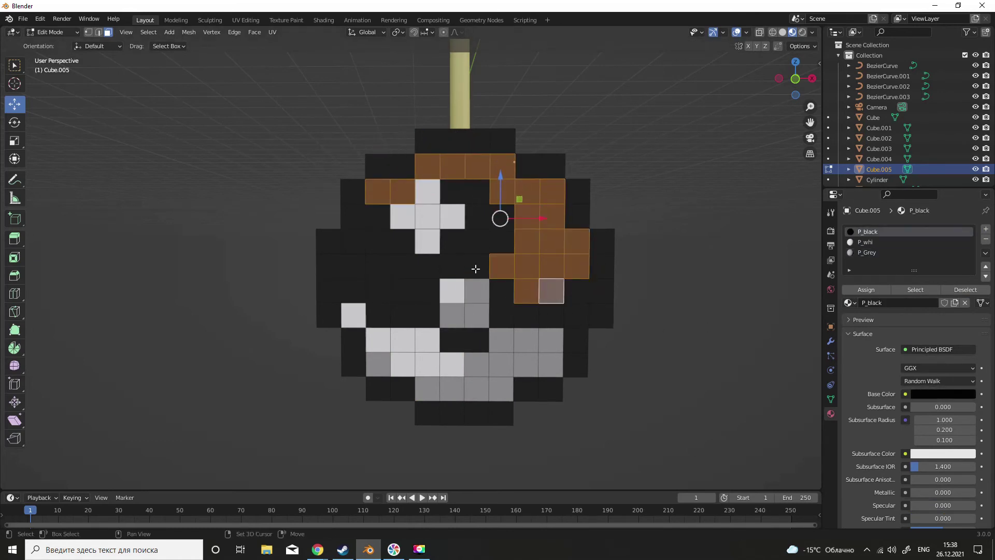
- Create a red P_Red_1 material and assign it to the selected charm faces
{"action": "left_click", "coordinate": [356, 265]}
{"action": "left_click", "coordinate": [986, 229]}
{"action": "double_click", "coordinate": [887, 262]}
{"action": "type", "text": "P"}
{"action": "key", "text": "Return"}
{"action": "key", "text": "ctrl+v"}
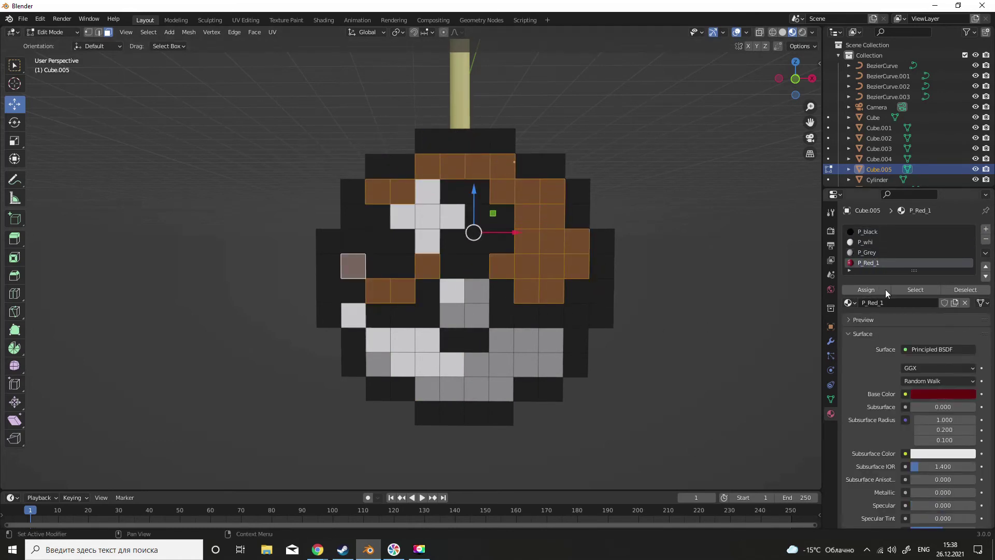
{"action": "left_click", "coordinate": [476, 240]}
{"action": "left_click", "coordinate": [452, 192], "text": "shift"}
{"action": "left_click", "coordinate": [985, 230]}
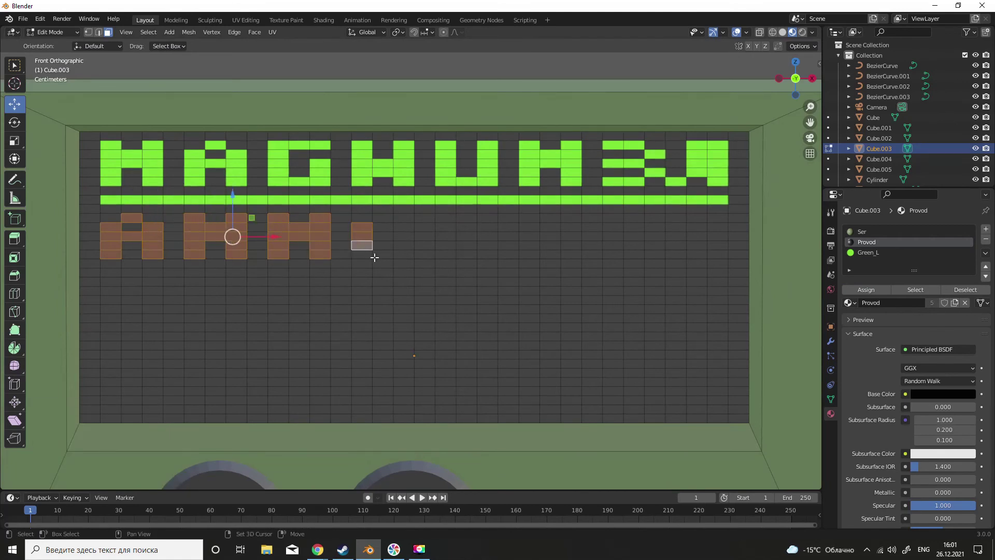
- Duplicate battery bar columns to the right to build the segmented energy bar
{"action": "left_click", "coordinate": [111, 291]}
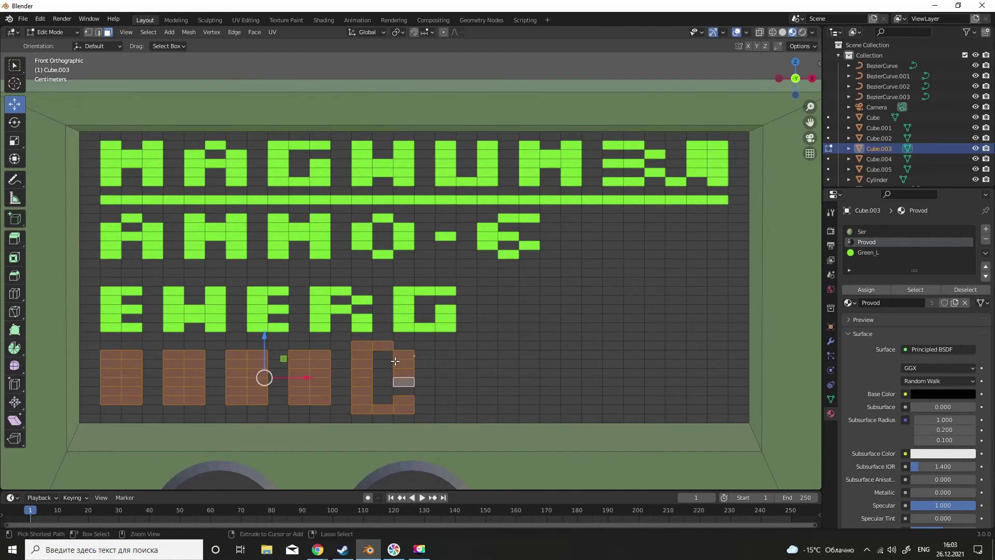
{"action": "key", "text": "shift+r"}
{"action": "key", "text": "shift+r"}
{"action": "key", "text": "shift+r"}
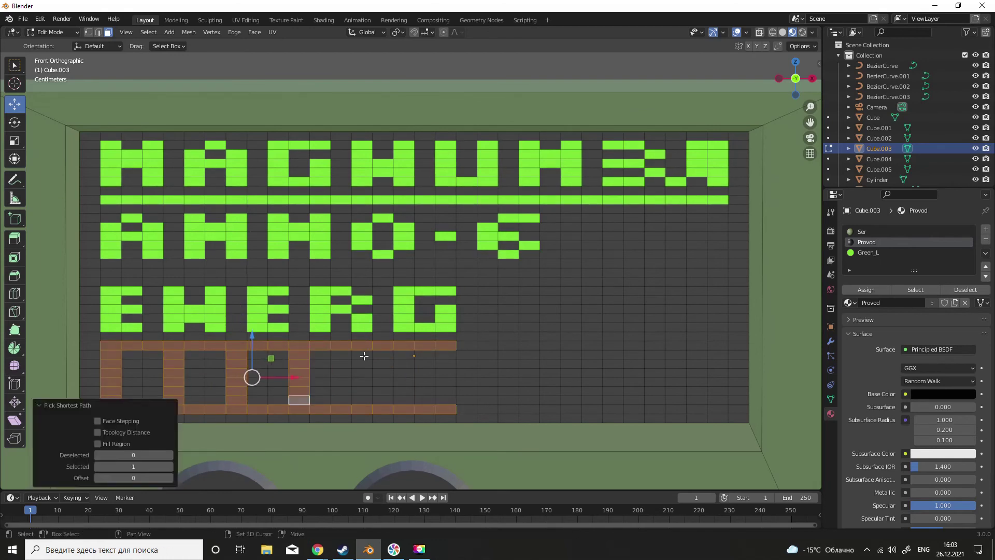
{"action": "key", "text": "shift+r"}
{"action": "key", "text": "shift+r"}
{"action": "key", "text": "shift+r"}
{"action": "key", "text": "shift+r"}
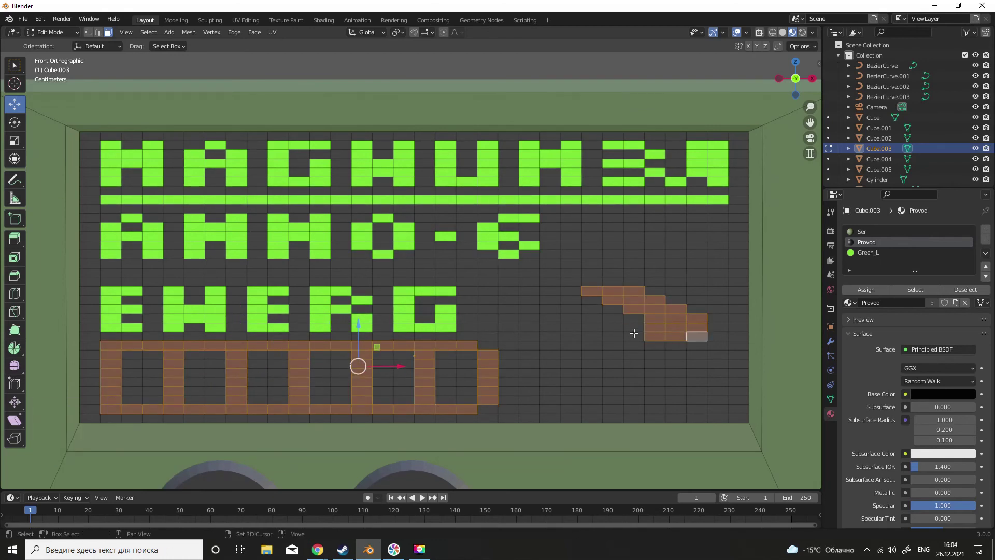
- Give the lightning block and selected battery cells a new red glowing material
{"action": "key", "text": "alt+a"}
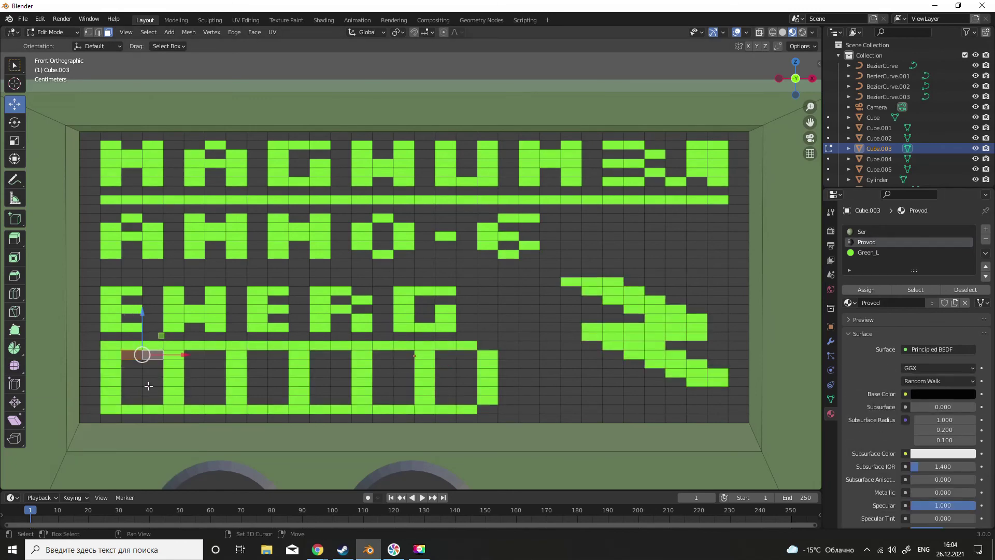
{"action": "left_click_drag", "start_coordinate": [436, 351], "coordinate": [476, 403]}
{"action": "left_click_drag", "start_coordinate": [373, 351], "coordinate": [414, 403], "text": "shift"}
{"action": "left_click", "coordinate": [986, 228]}
{"action": "left_click", "coordinate": [850, 303]}
{"action": "left_click", "coordinate": [881, 285]}
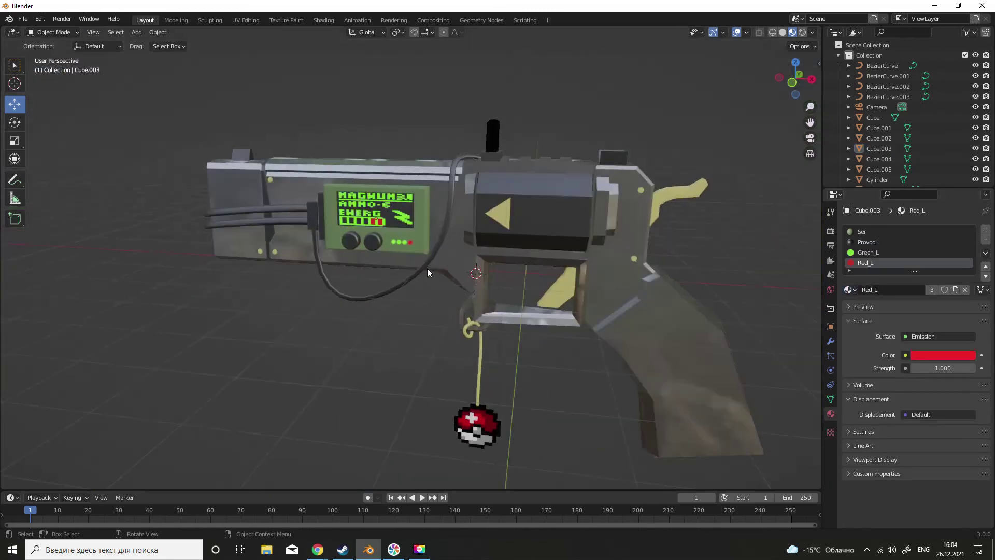
- Select the gun frame and orbit the view so the camera frames the whole revolver
{"action": "scroll", "coordinate": [430, 266], "scroll_direction": "up", "scroll_amount": 4}
{"action": "scroll", "coordinate": [430, 266], "scroll_direction": "up", "scroll_amount": 3}
{"action": "left_click", "coordinate": [656, 246], "text": "ctrl"}
{"action": "middle_click_drag", "start_coordinate": [656, 246], "coordinate": [348, 160]}
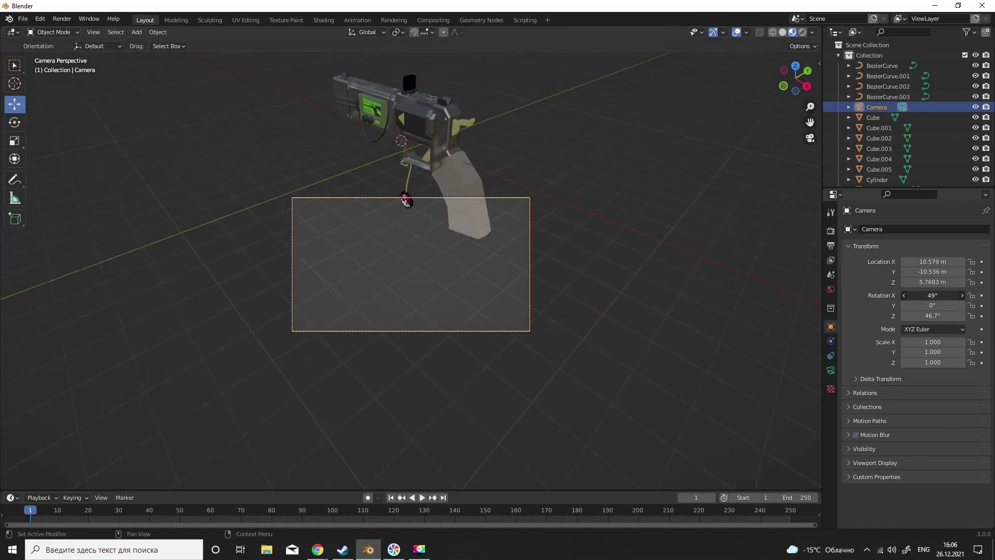
{"action": "middle_click_drag", "start_coordinate": [410, 264], "coordinate": [409, 264]}
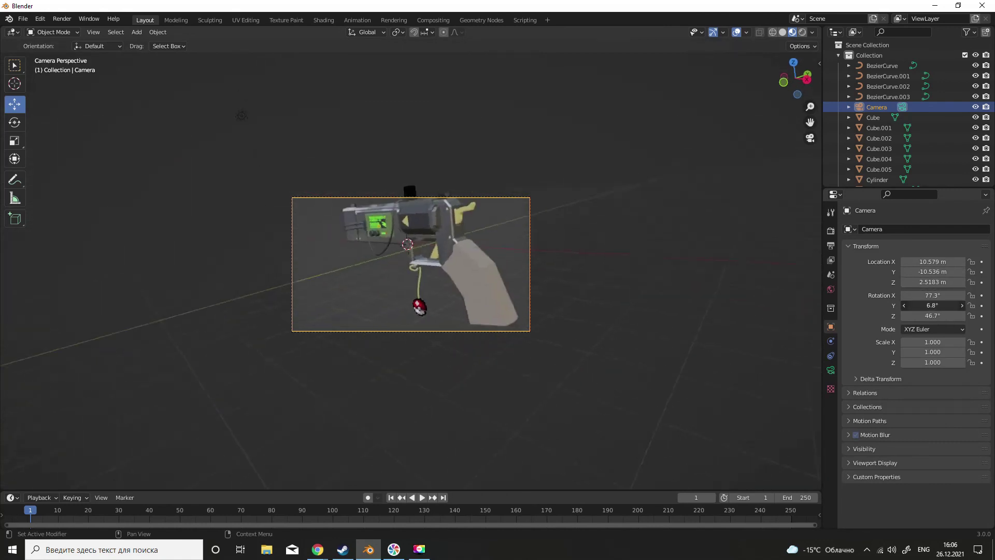